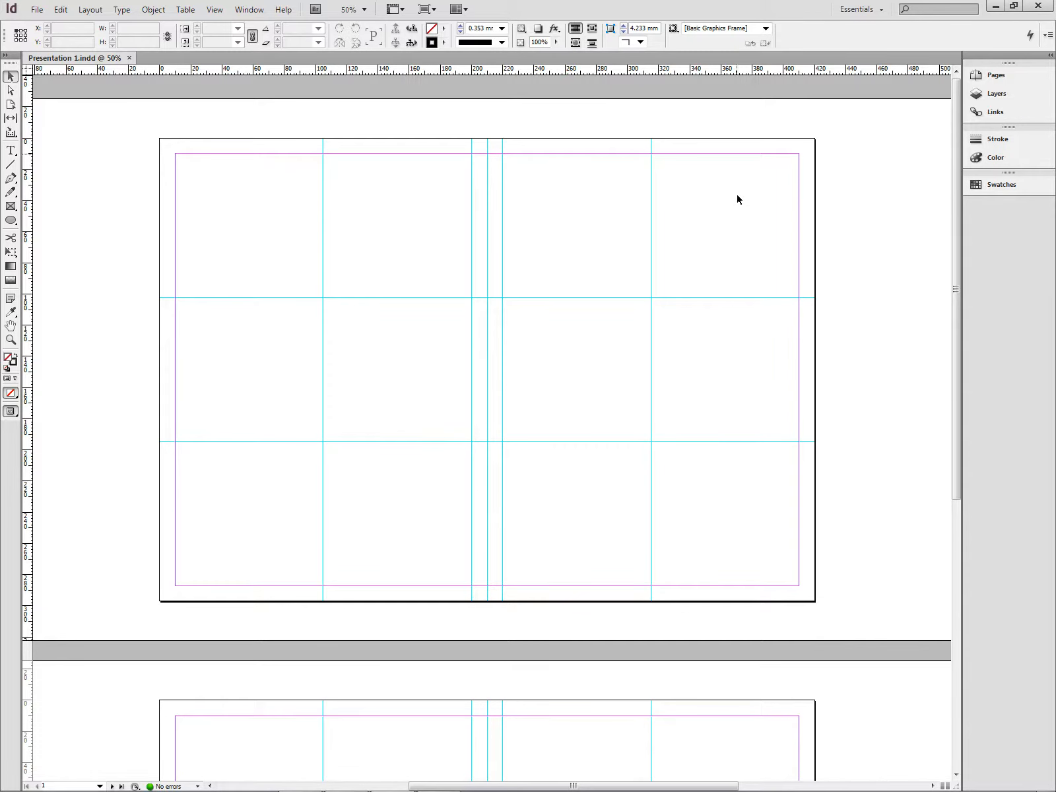
Switch to the file explorer and open the Photomontages Pre Kindy Room folder under D3_Graphic Material in ARCH1160 D3 InDesign on the Data drive
{"action": "left_click", "coordinate": [997, 7]}
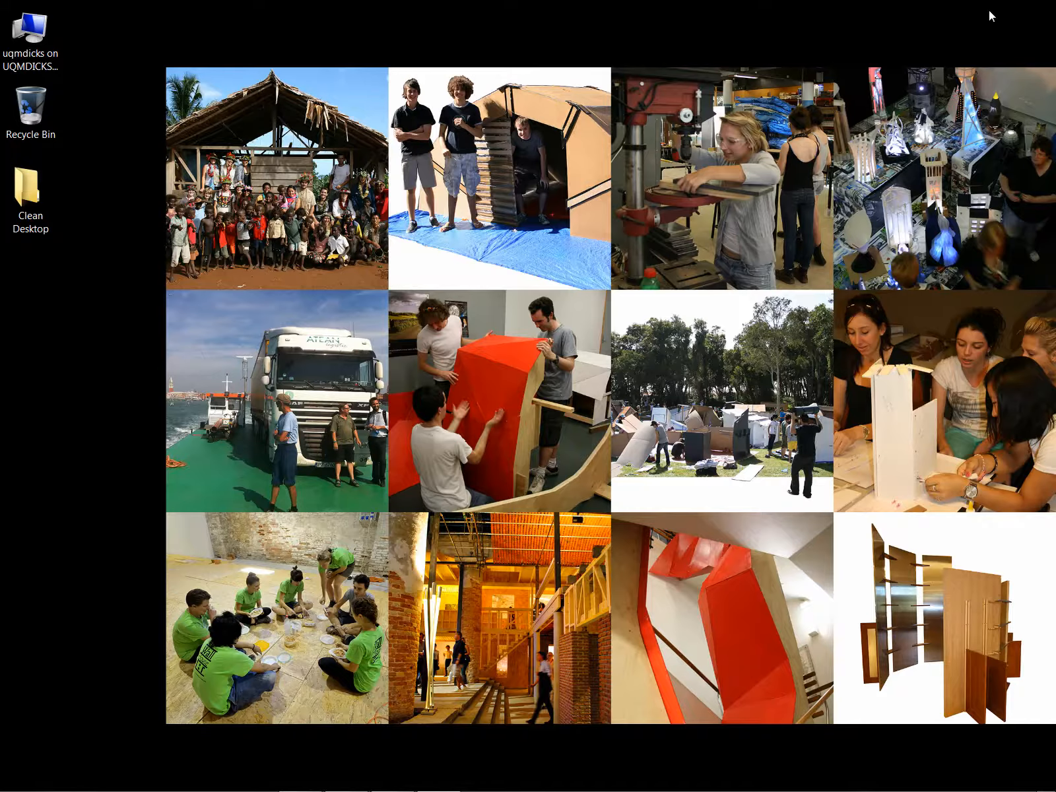
{"action": "double_click", "coordinate": [27, 38]}
{"action": "double_click", "coordinate": [644, 223]}
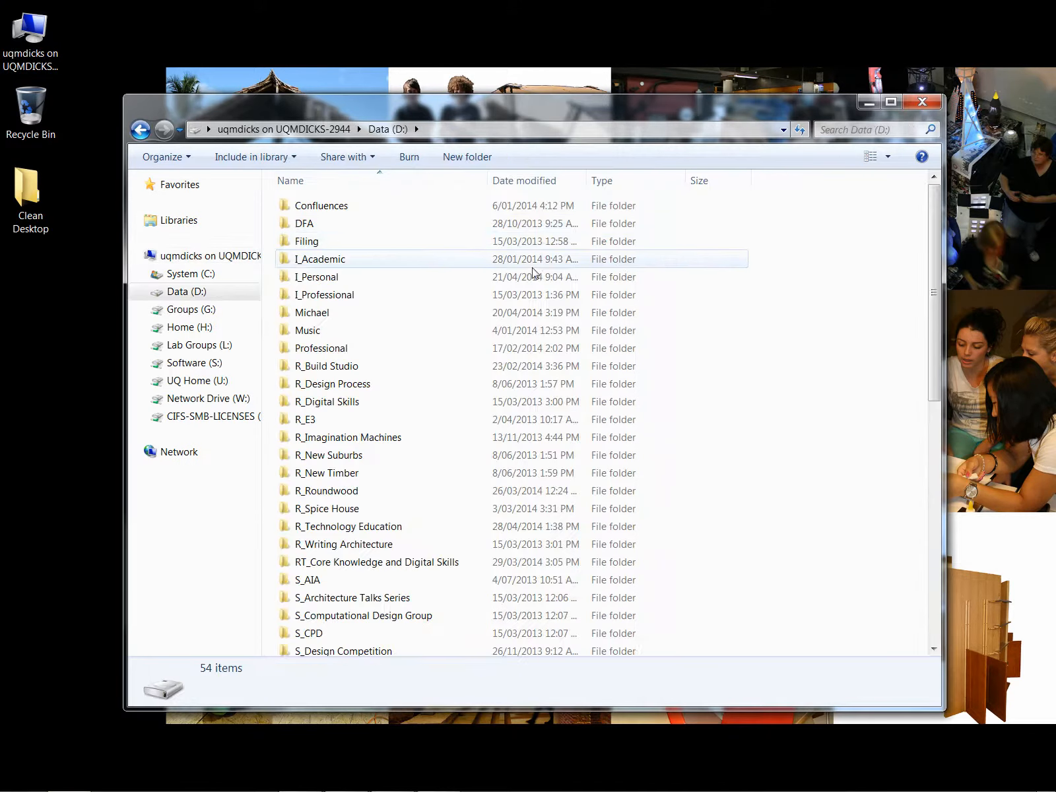
{"action": "scroll", "coordinate": [358, 405], "scroll_direction": "down", "scroll_amount": 1}
{"action": "scroll", "coordinate": [358, 405], "scroll_direction": "down", "scroll_amount": 9}
{"action": "double_click", "coordinate": [349, 540]}
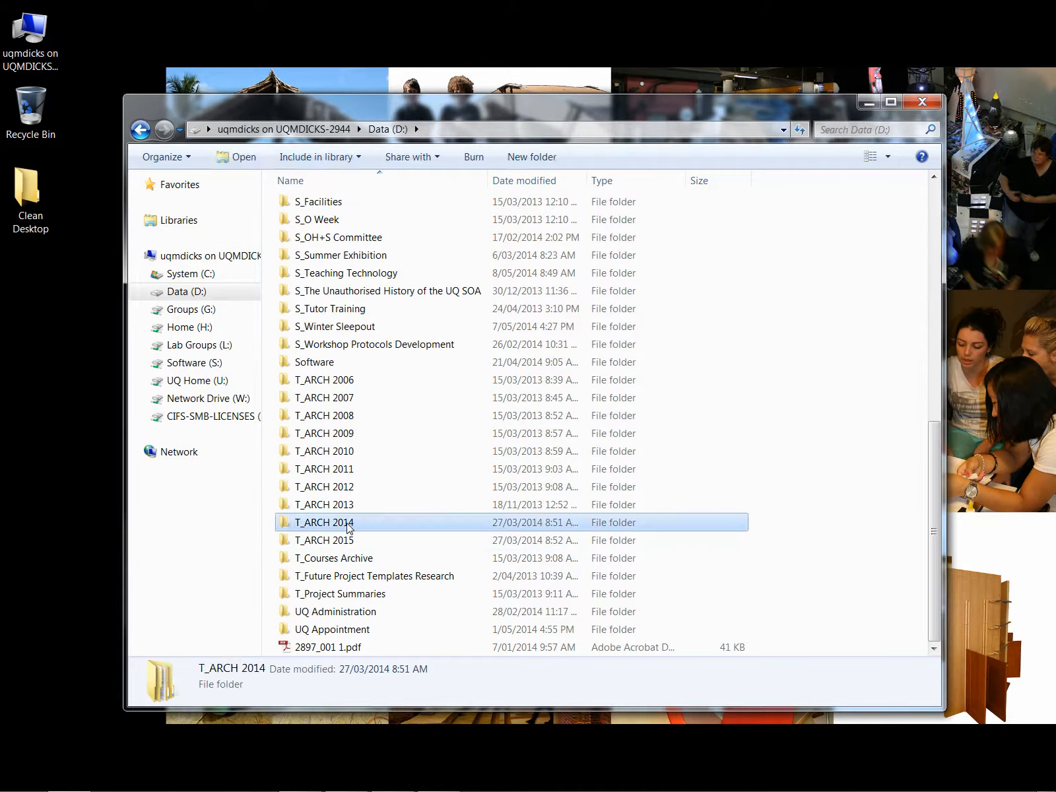
{"action": "double_click", "coordinate": [333, 206]}
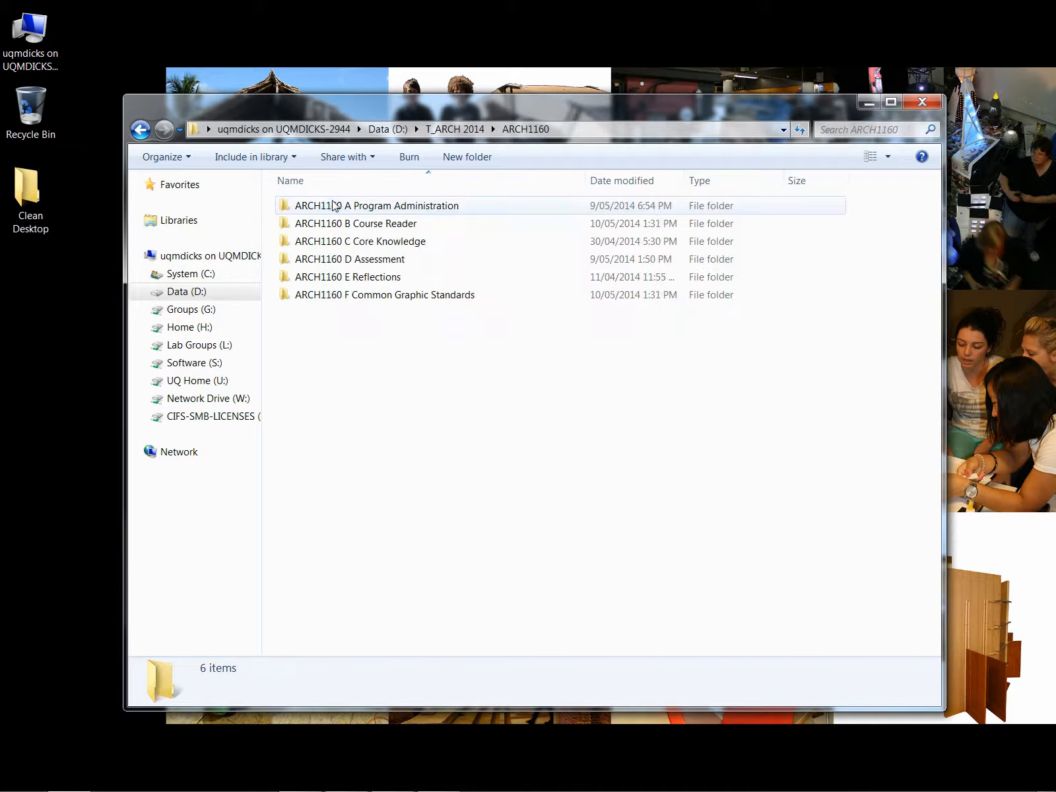
{"action": "double_click", "coordinate": [368, 241]}
{"action": "double_click", "coordinate": [369, 242]}
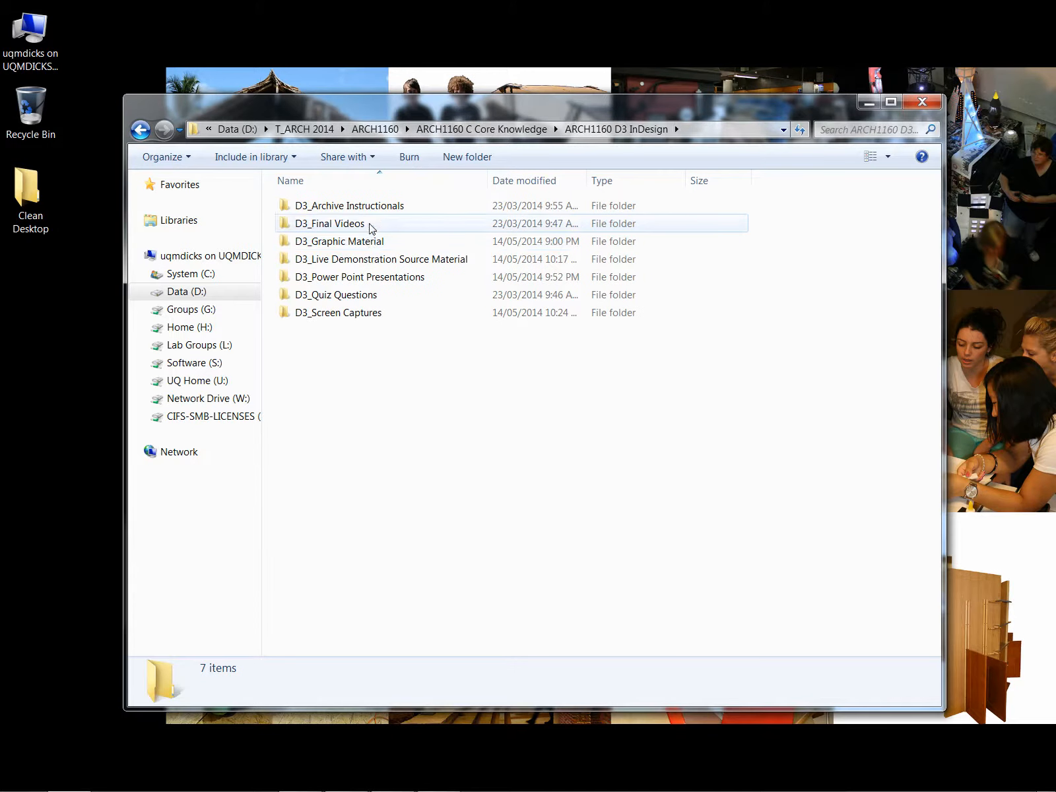
{"action": "double_click", "coordinate": [373, 243]}
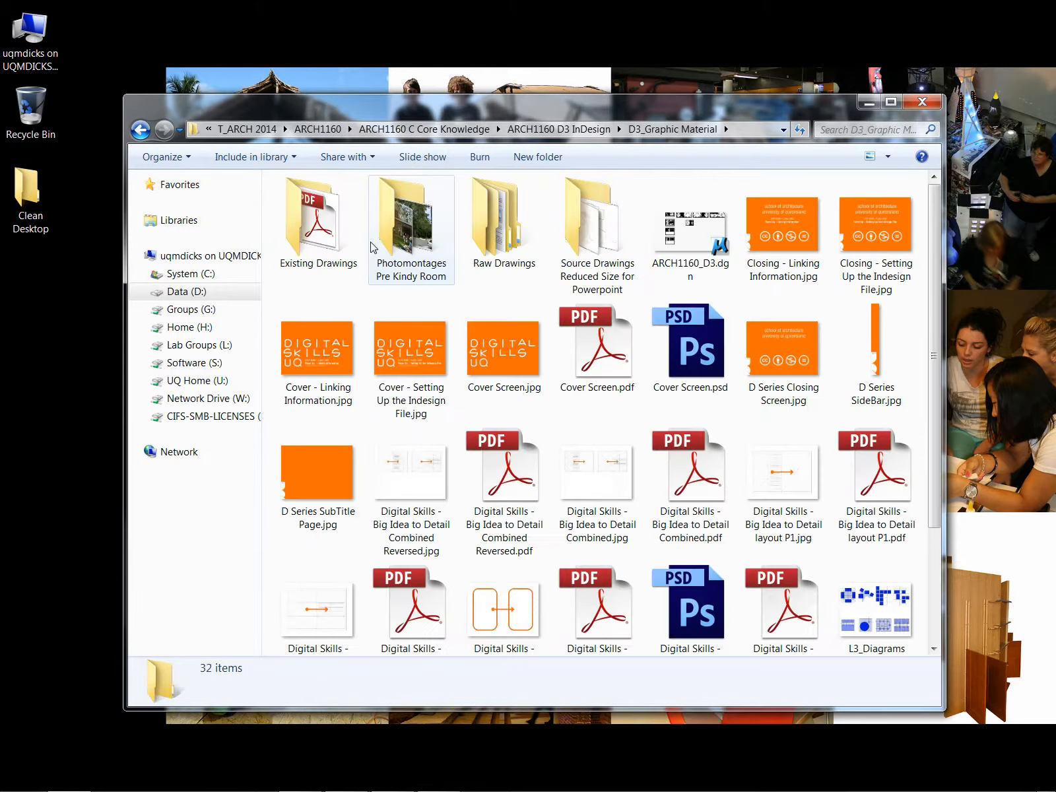
{"action": "double_click", "coordinate": [405, 247]}
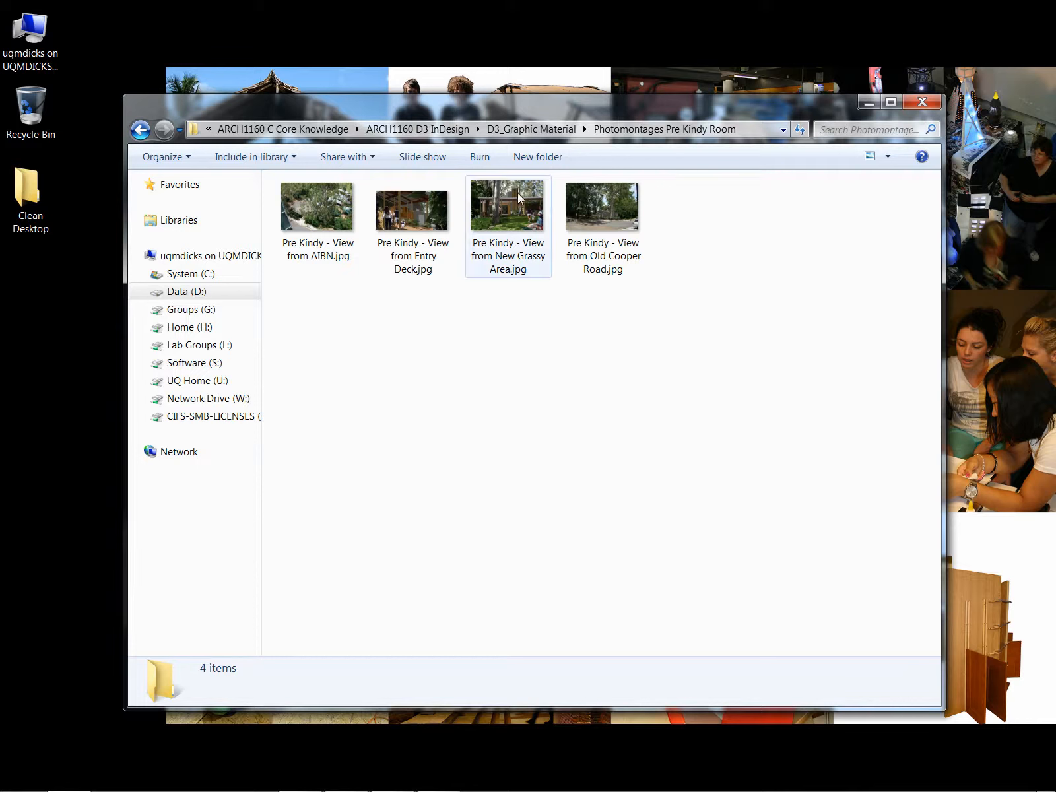
Copy Pre Kindy - View from New Grassy Area.jpg into the D3_Live Demonstration Source Material folder
{"action": "left_click", "coordinate": [528, 217]}
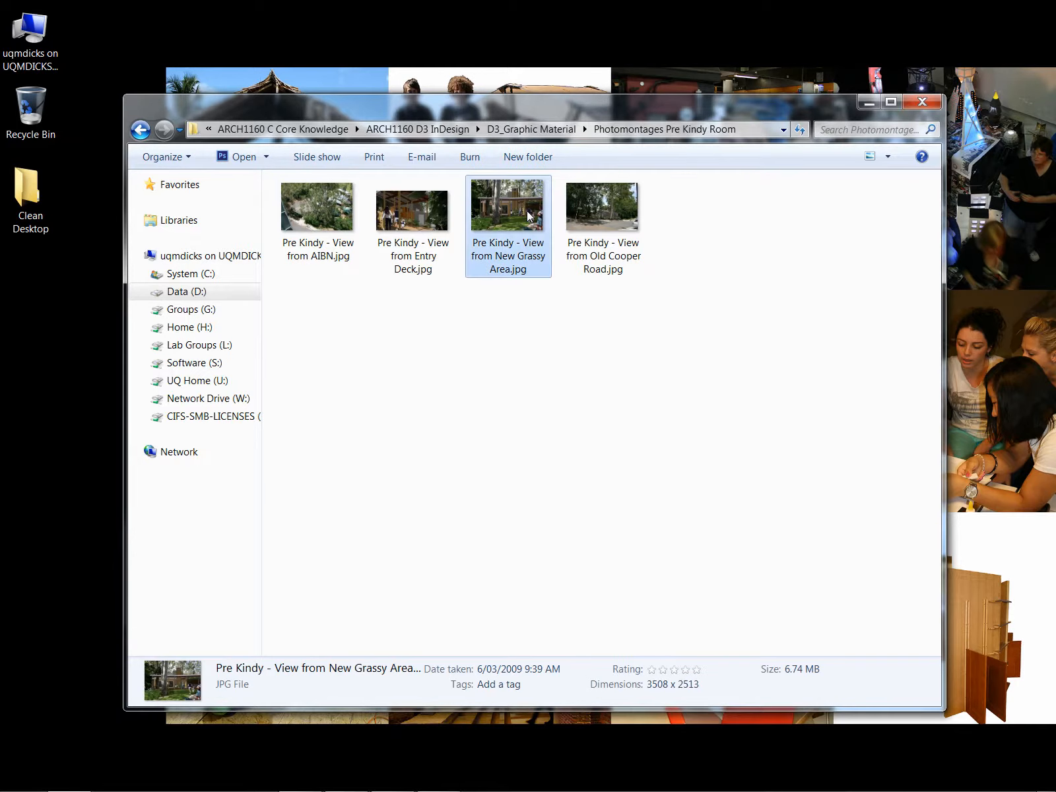
{"action": "left_click", "coordinate": [542, 342]}
{"action": "left_click", "coordinate": [140, 130]}
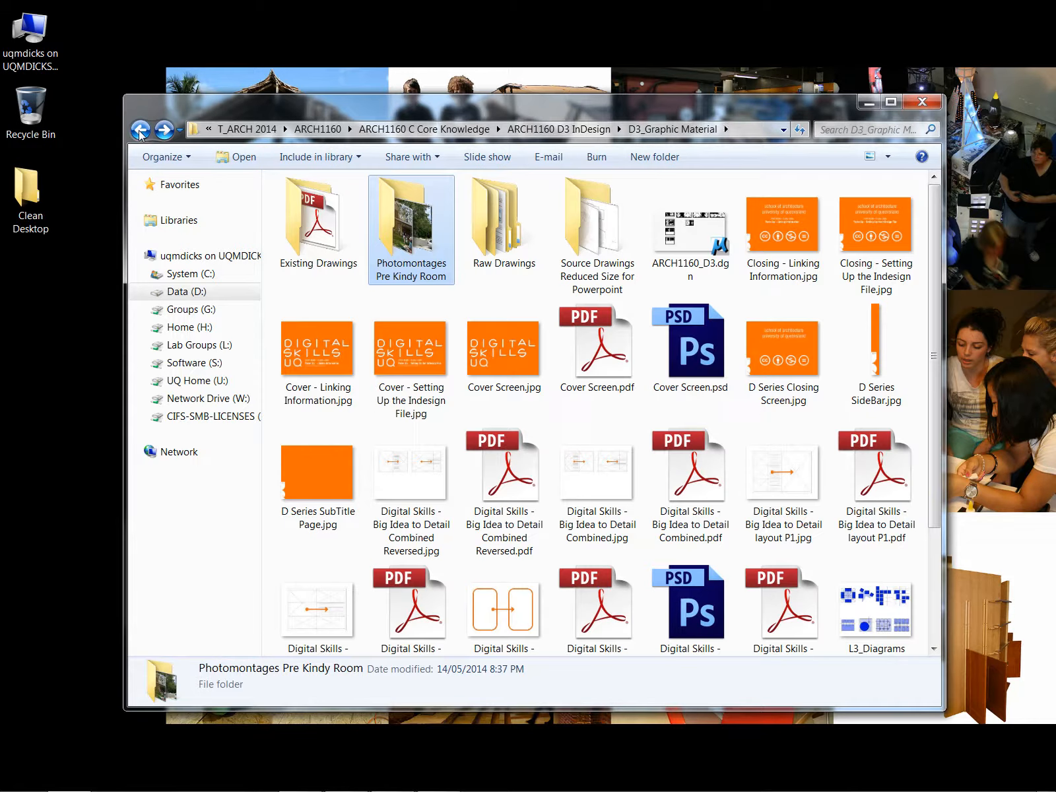
{"action": "left_click", "coordinate": [140, 130]}
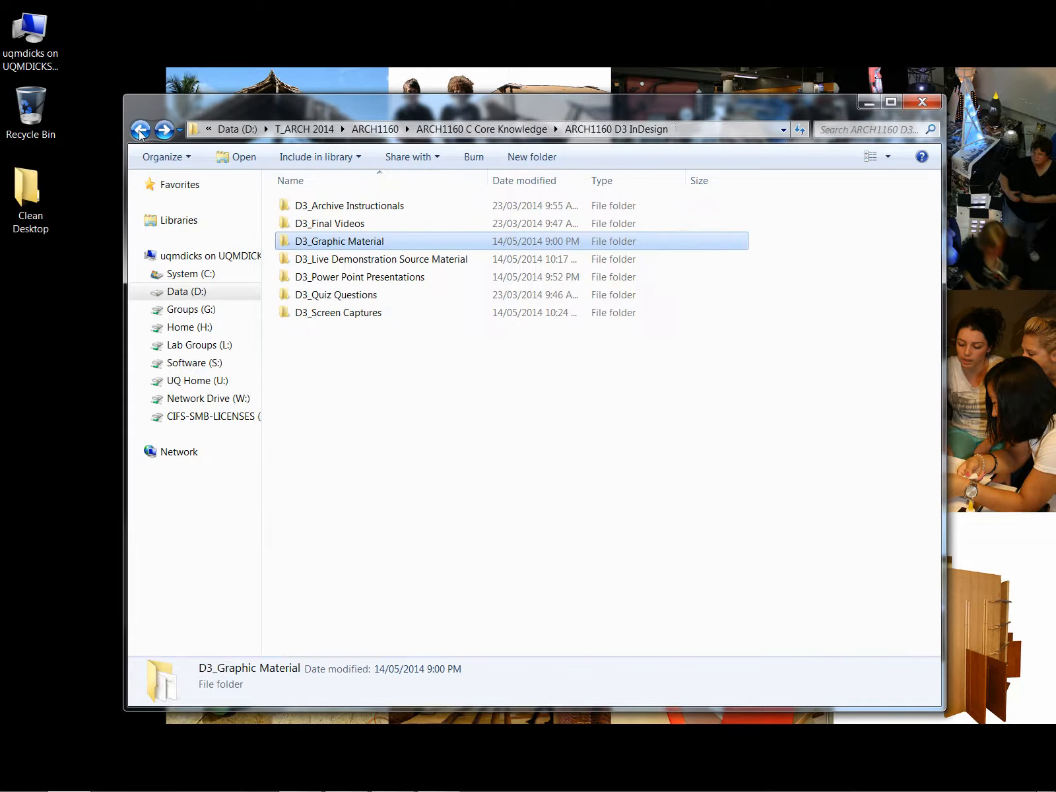
{"action": "left_click", "coordinate": [420, 451]}
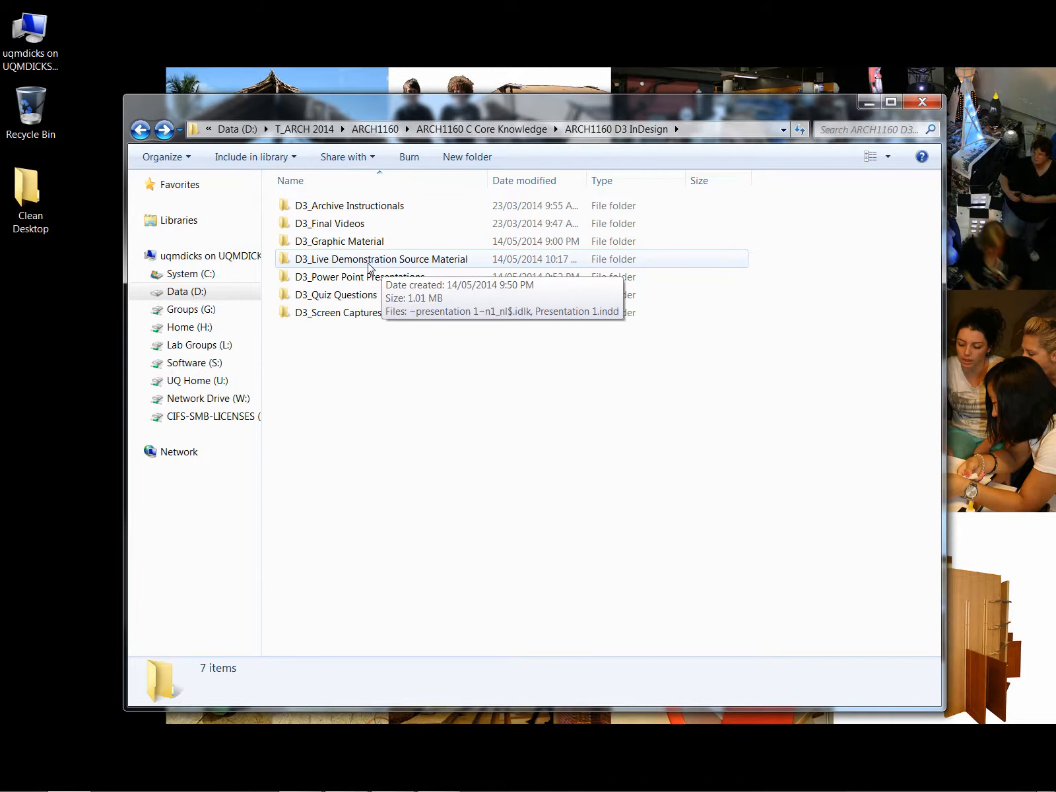
{"action": "double_click", "coordinate": [369, 263]}
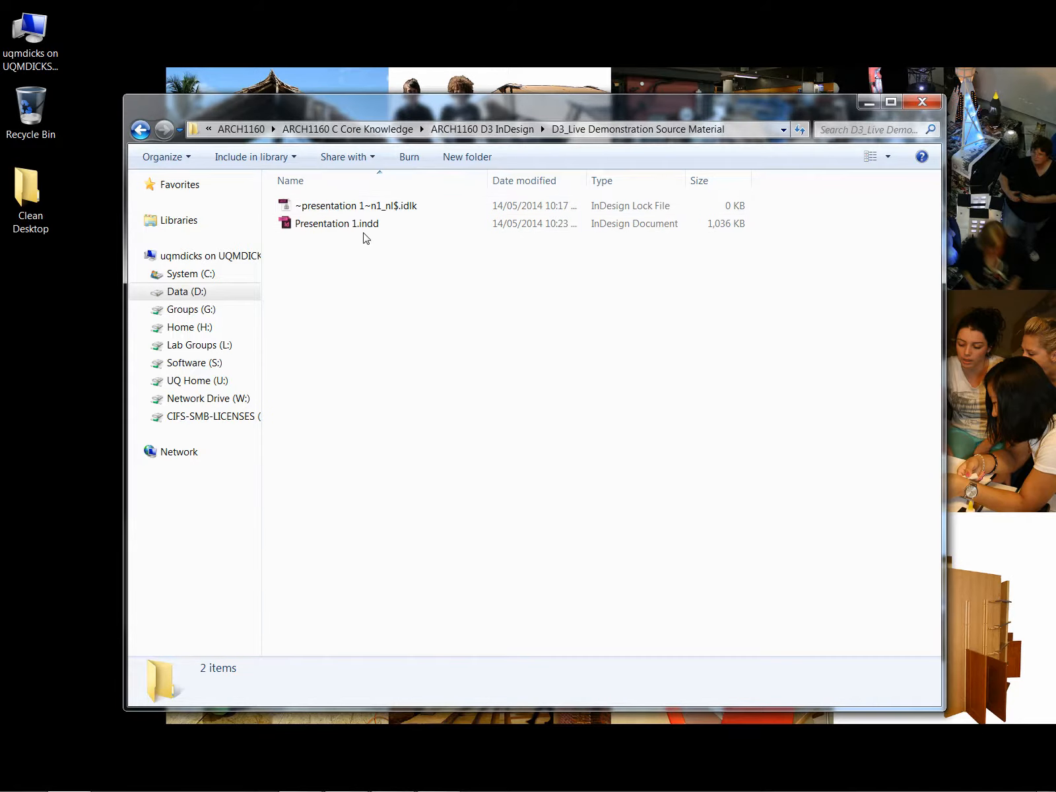
{"action": "key", "text": "ctrl+v"}
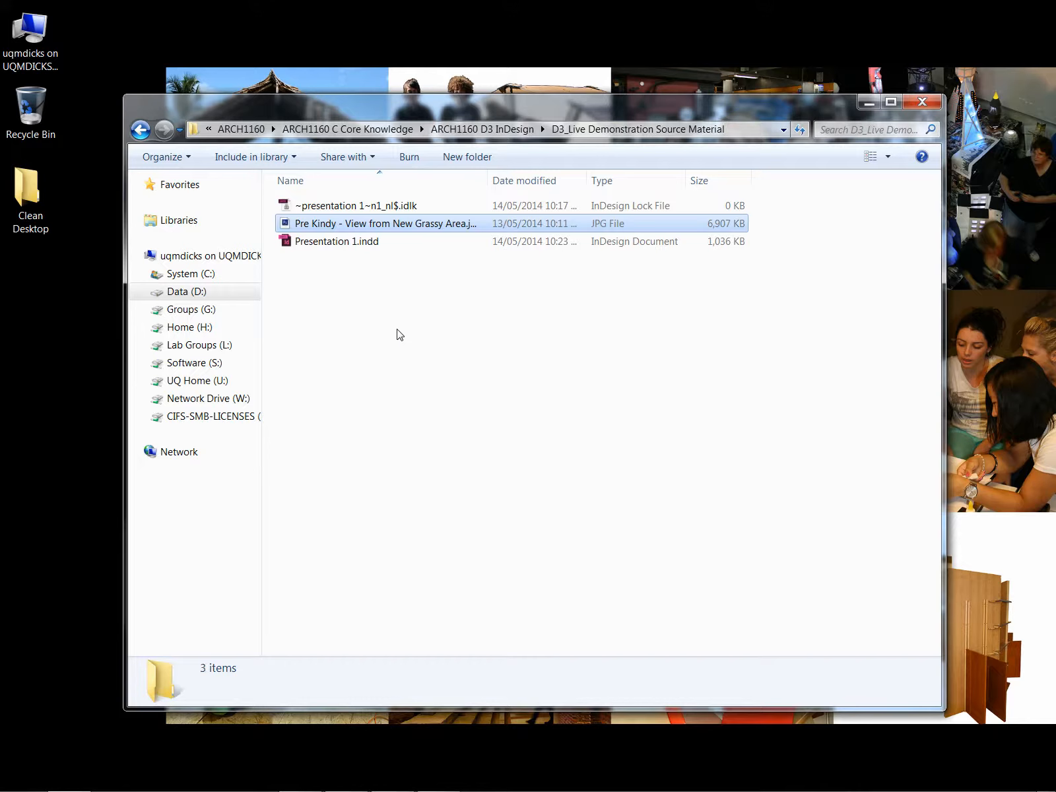
Widen the file name column to show full names and open the copied Pre Kindy - View from New Grassy Area.jpg in Photoshop
{"action": "left_click", "coordinate": [397, 330]}
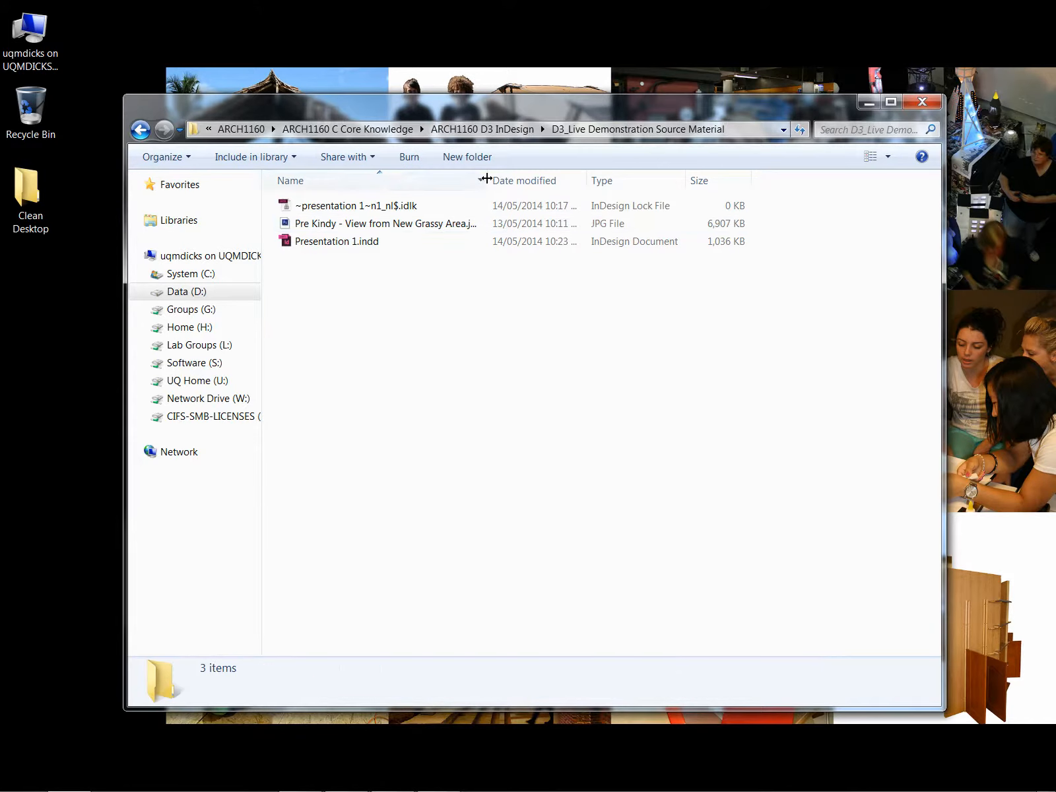
{"action": "left_click_drag", "start_coordinate": [484, 176], "coordinate": [555, 181]}
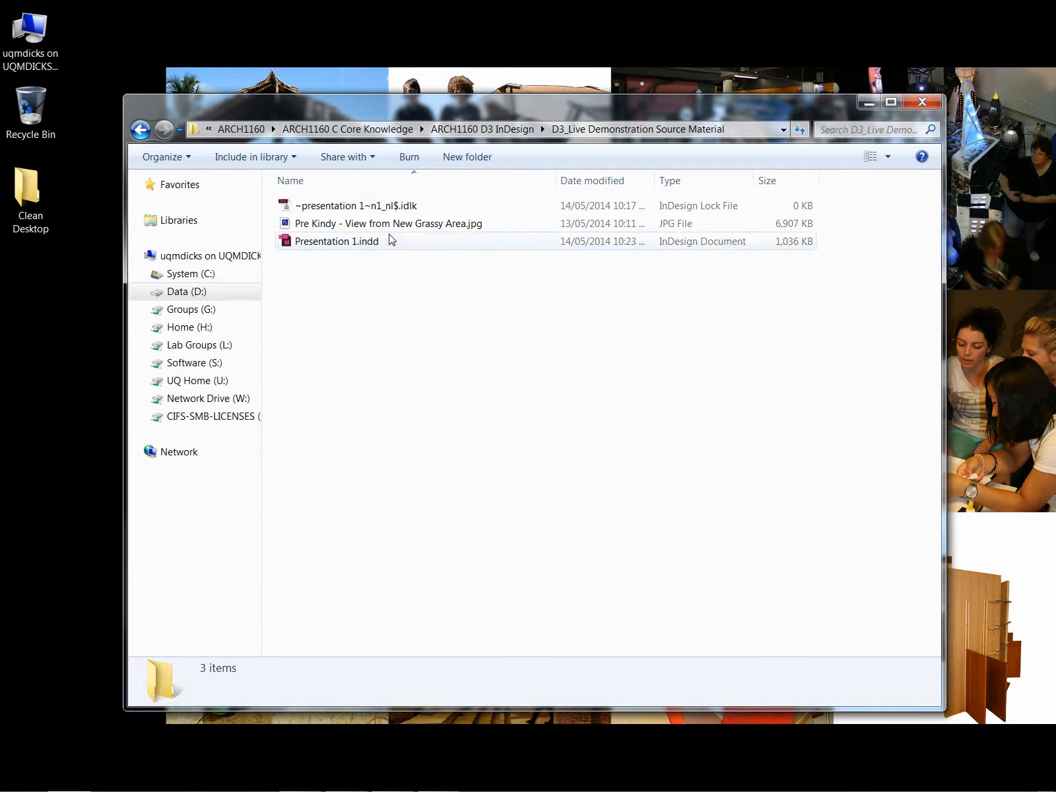
{"action": "left_click", "coordinate": [431, 227]}
{"action": "double_click", "coordinate": [431, 224]}
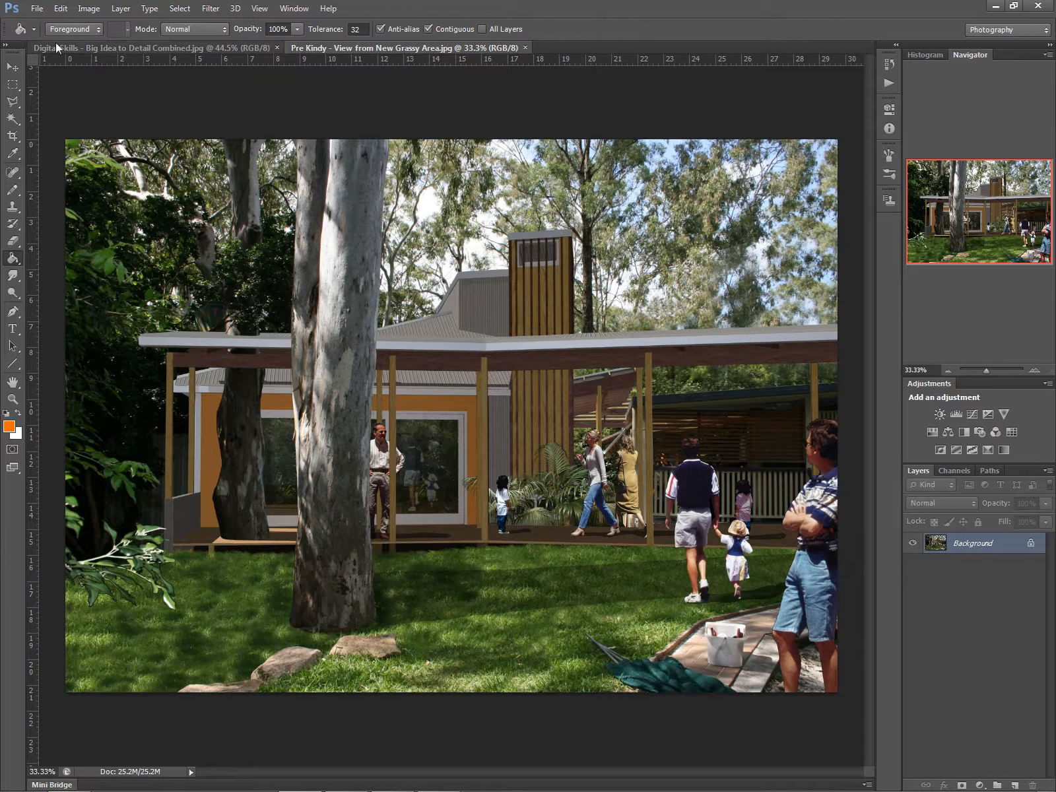
Resize the image to a document height of 27.7 cm with constrained proportions
{"action": "left_click", "coordinate": [88, 7]}
{"action": "left_click", "coordinate": [99, 129]}
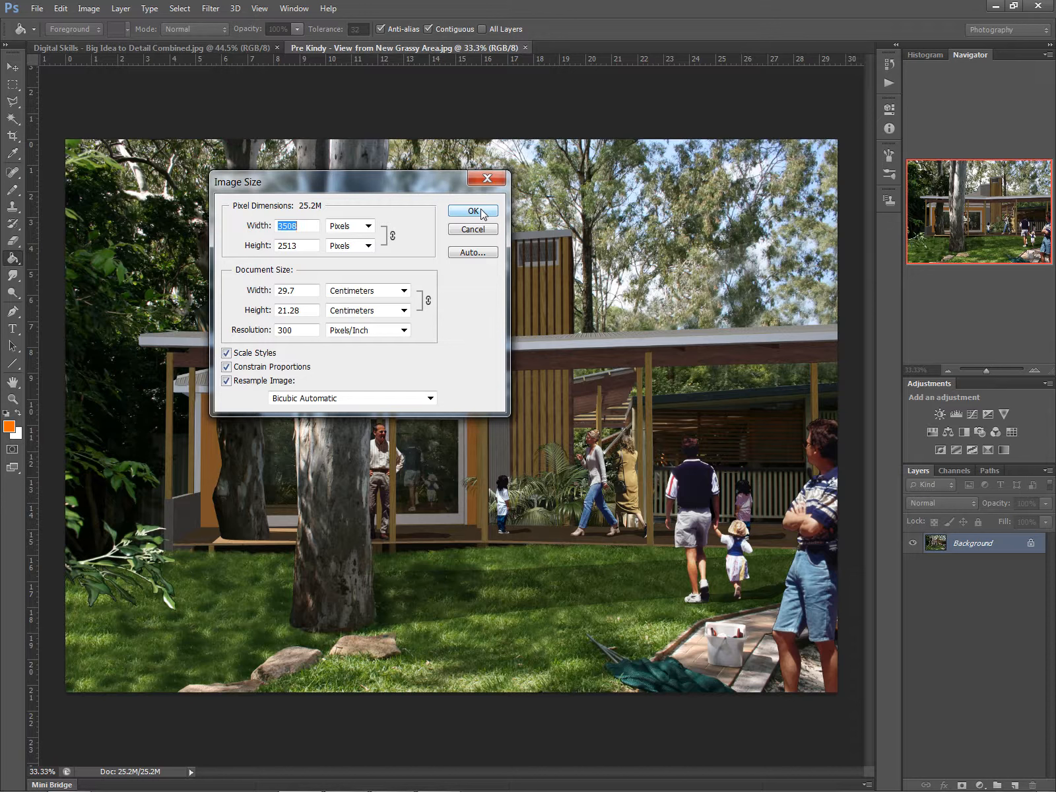
{"action": "double_click", "coordinate": [313, 311]}
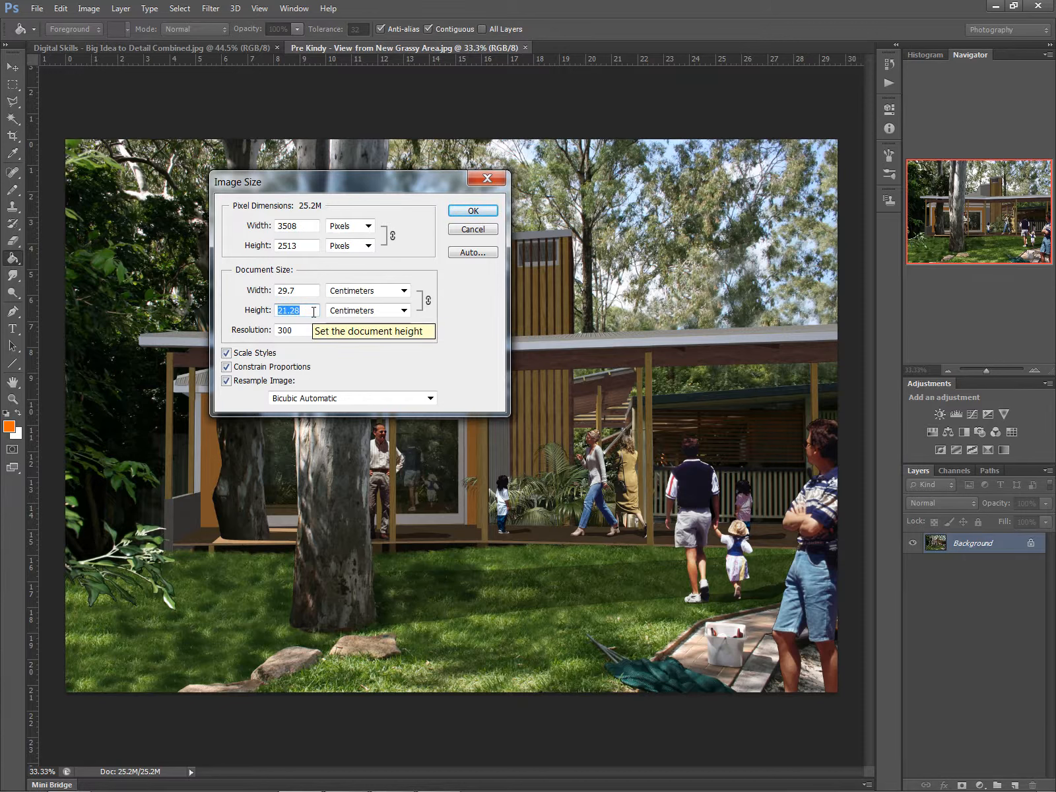
{"action": "type", "text": "27"}
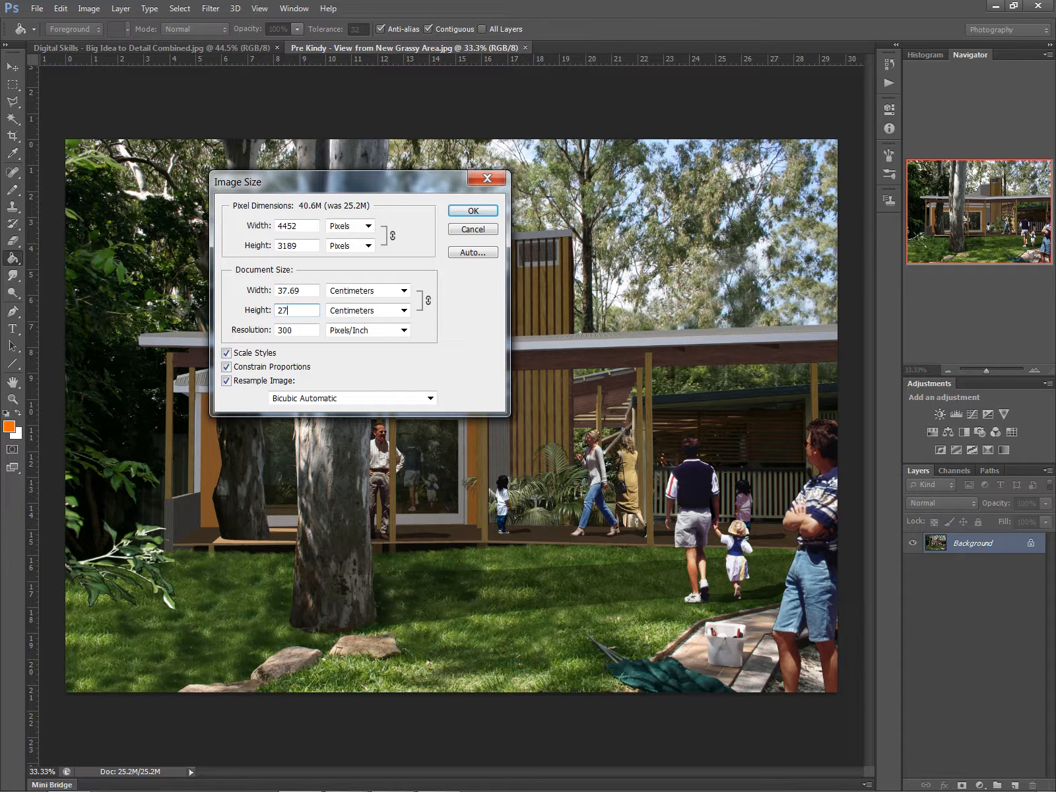
{"action": "type", "text": ".7"}
{"action": "left_click", "coordinate": [484, 210]}
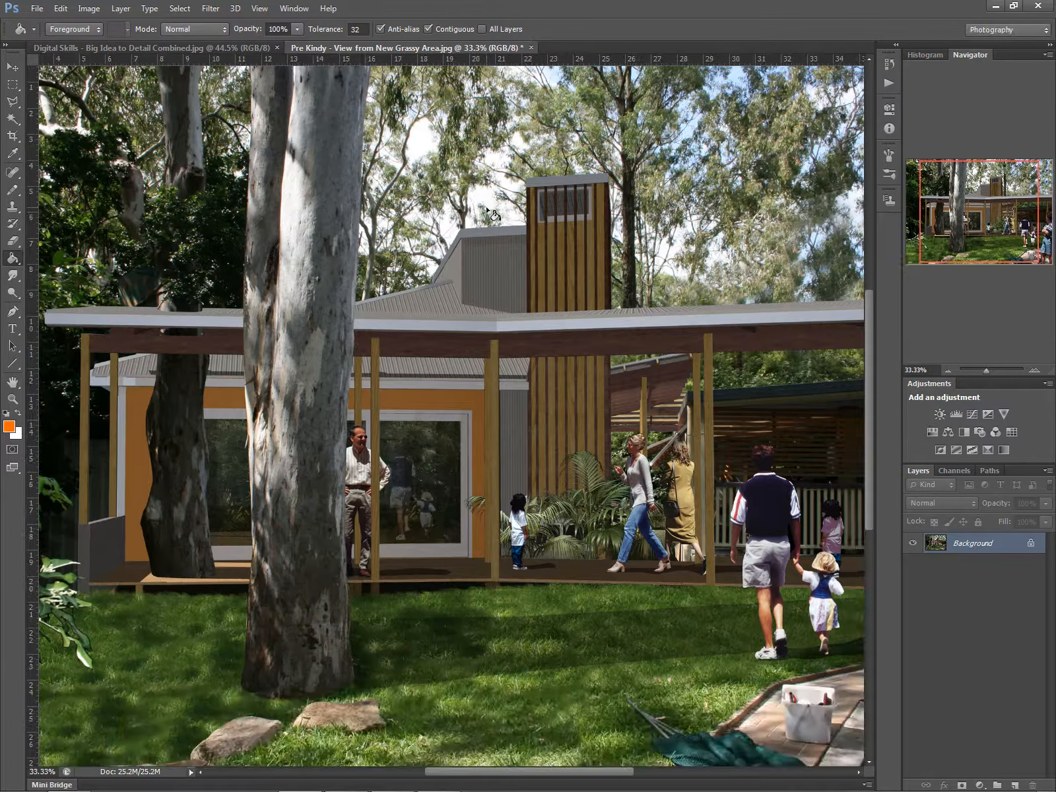
Crop the image to about 19 cm wide at full height, keeping the middle section from the large tree trunk to the woman in yellow
{"action": "key", "text": "ctrl+0"}
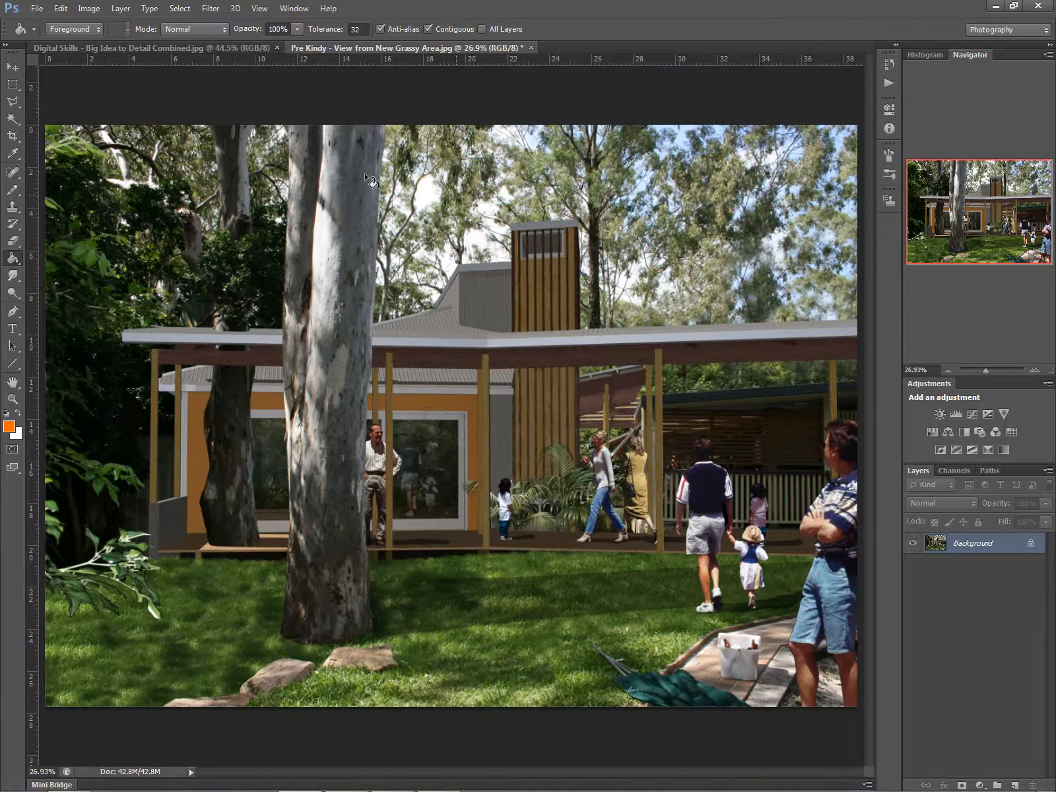
{"action": "left_click", "coordinate": [14, 136]}
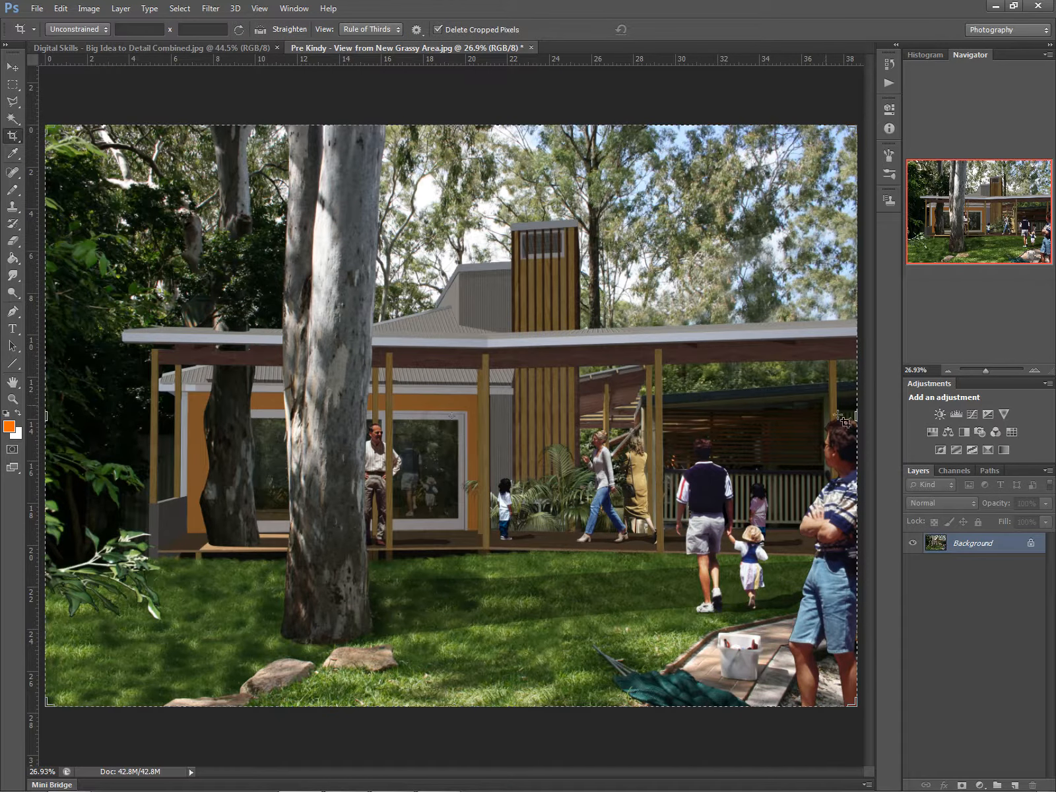
{"action": "left_click_drag", "start_coordinate": [855, 415], "coordinate": [648, 415]}
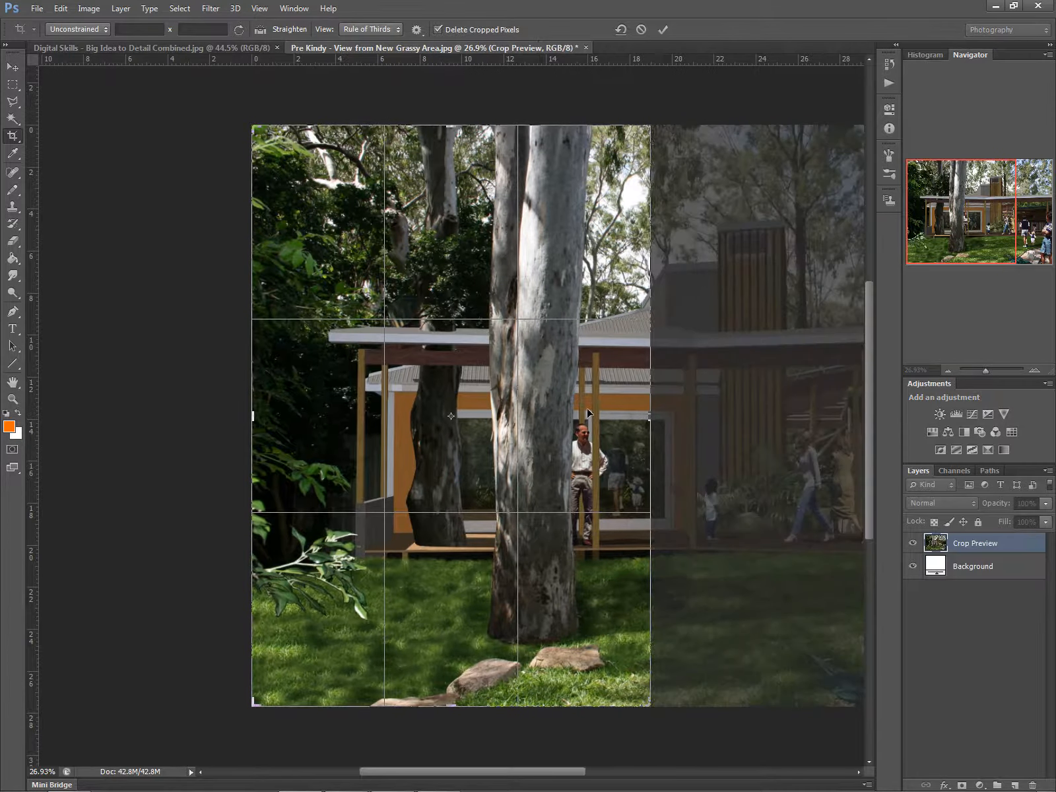
{"action": "left_click_drag", "start_coordinate": [585, 415], "coordinate": [356, 416]}
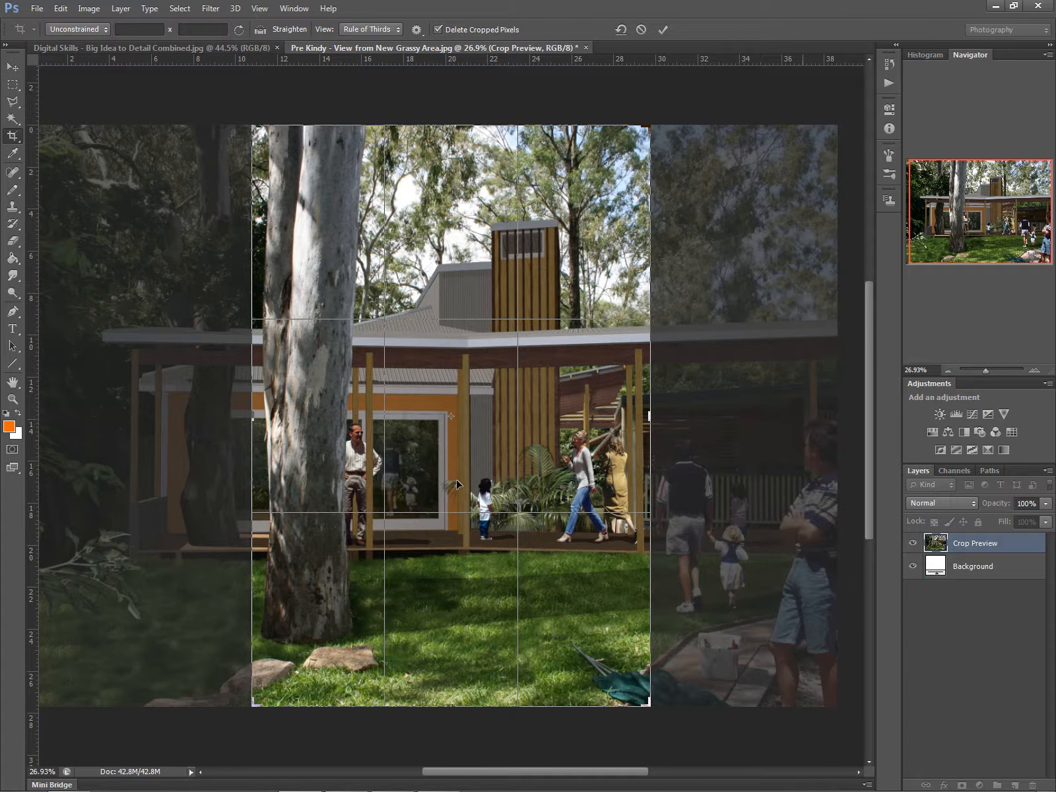
{"action": "key", "text": "Return"}
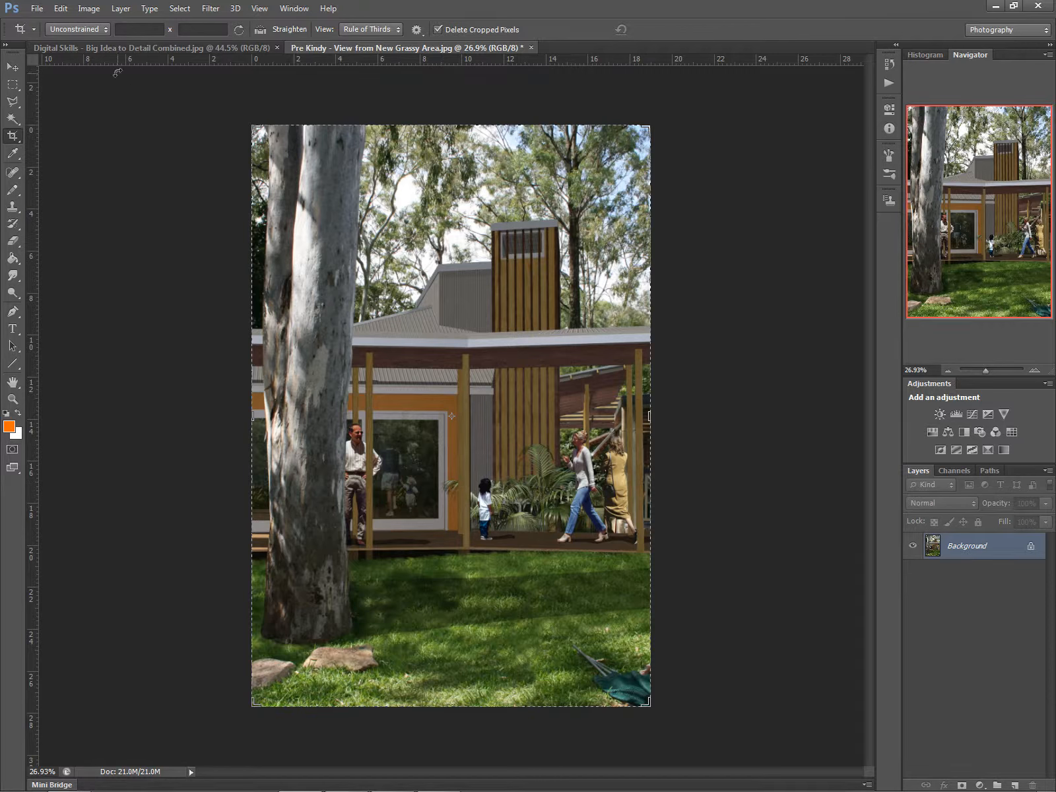
Set the image's document width to exactly 190 mm, using millimetres as the unit, and save the file
{"action": "left_click", "coordinate": [98, 9]}
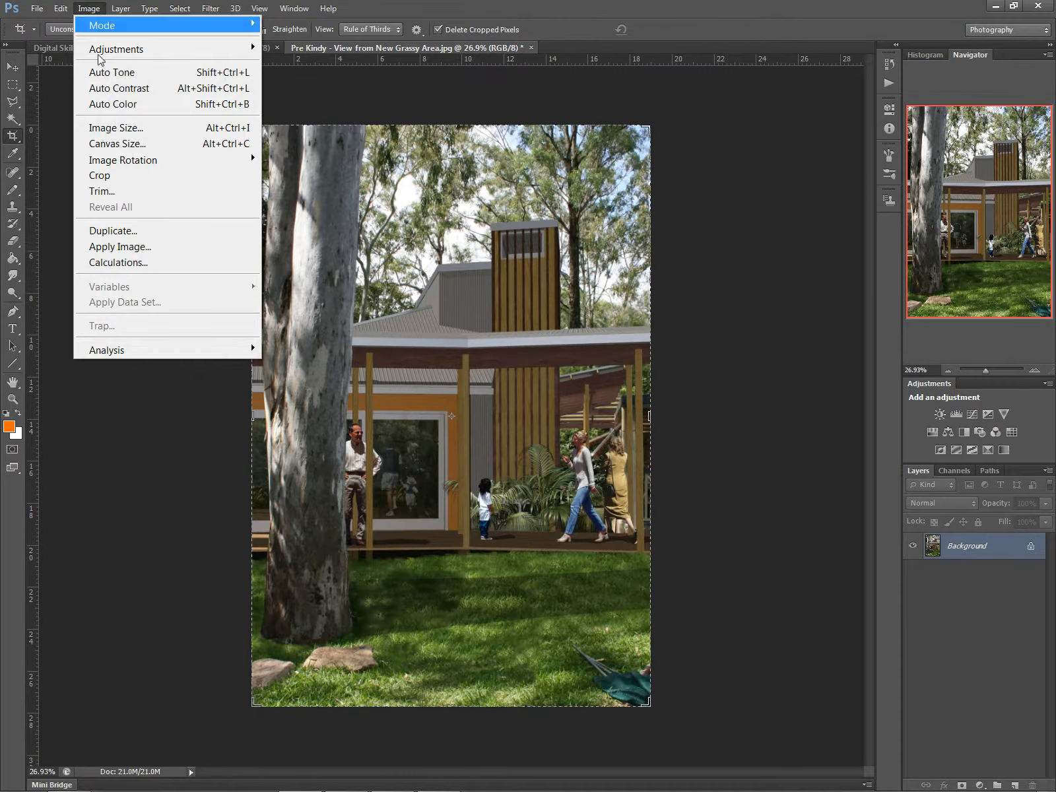
{"action": "left_click", "coordinate": [113, 128]}
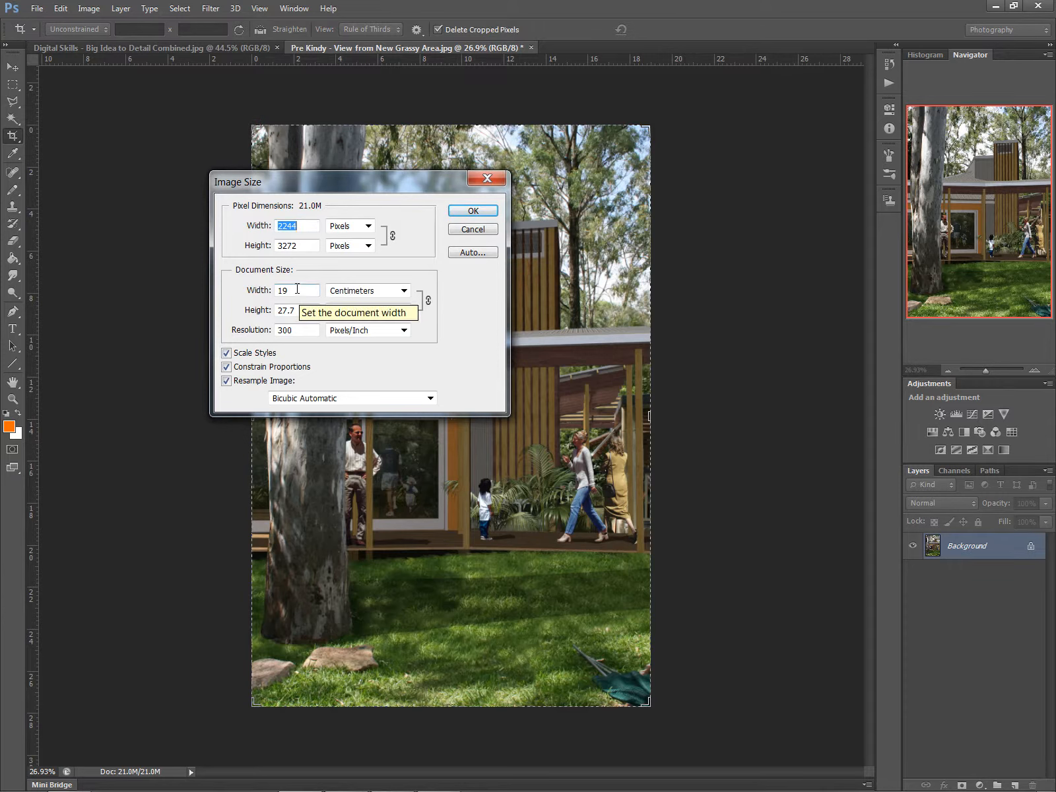
{"action": "left_click", "coordinate": [401, 291]}
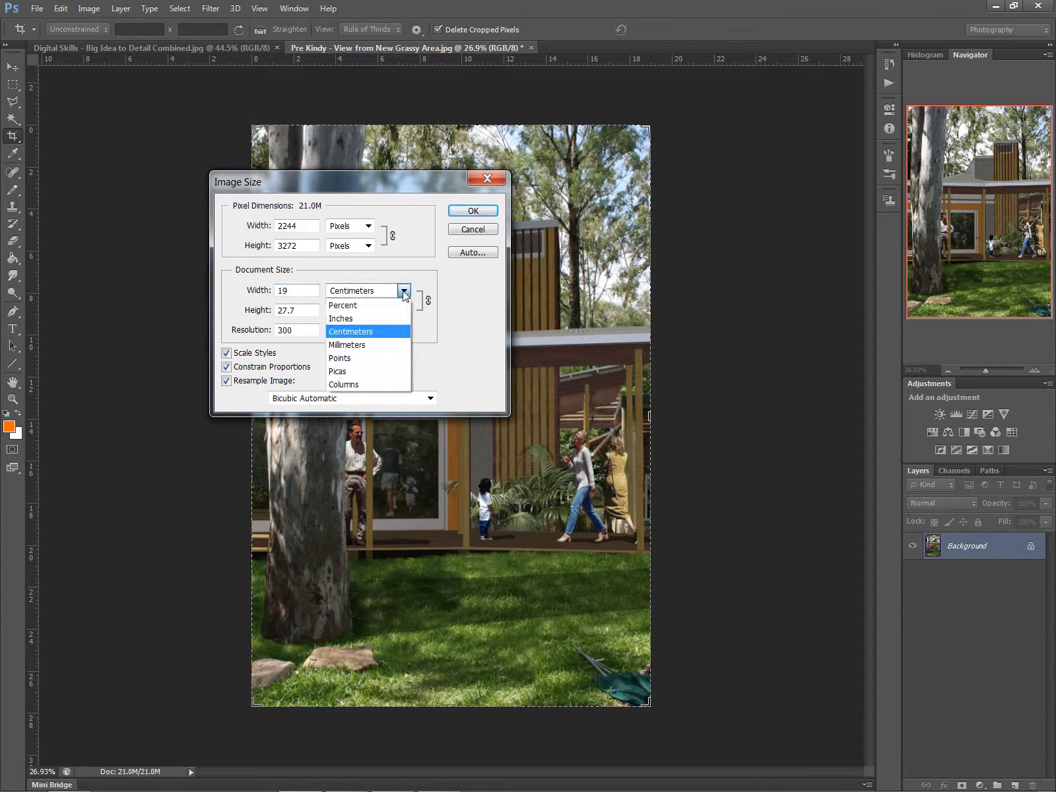
{"action": "left_click", "coordinate": [393, 349]}
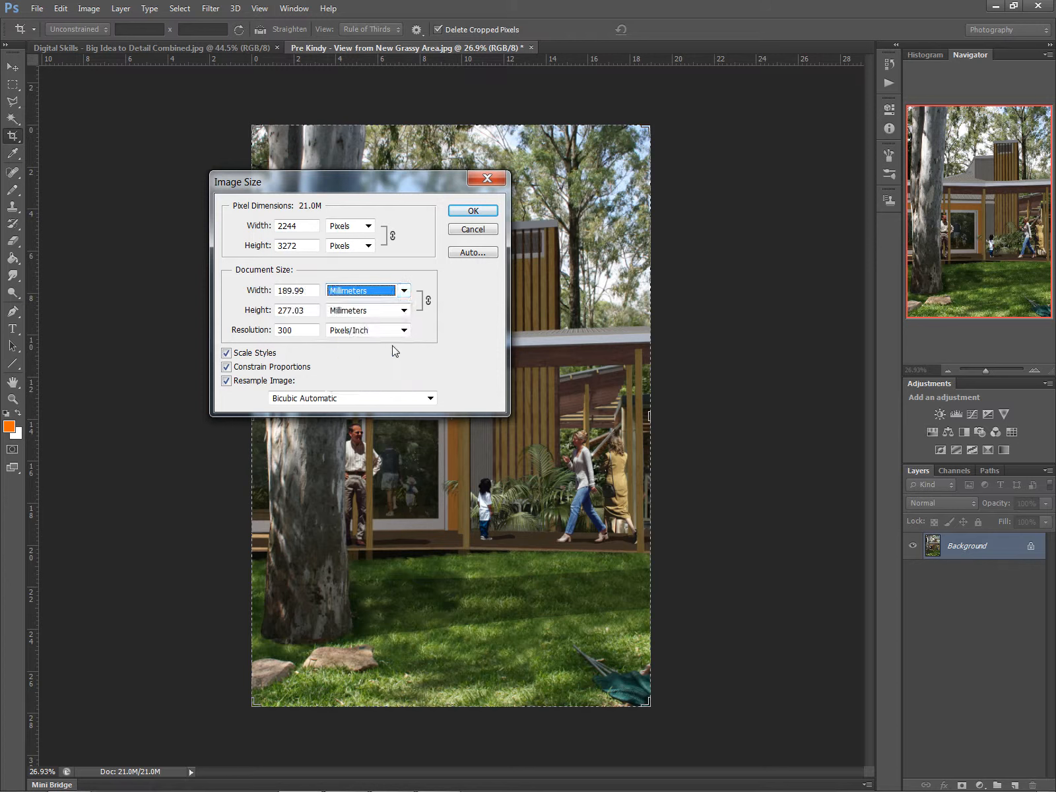
{"action": "double_click", "coordinate": [305, 289]}
{"action": "type", "text": "190"}
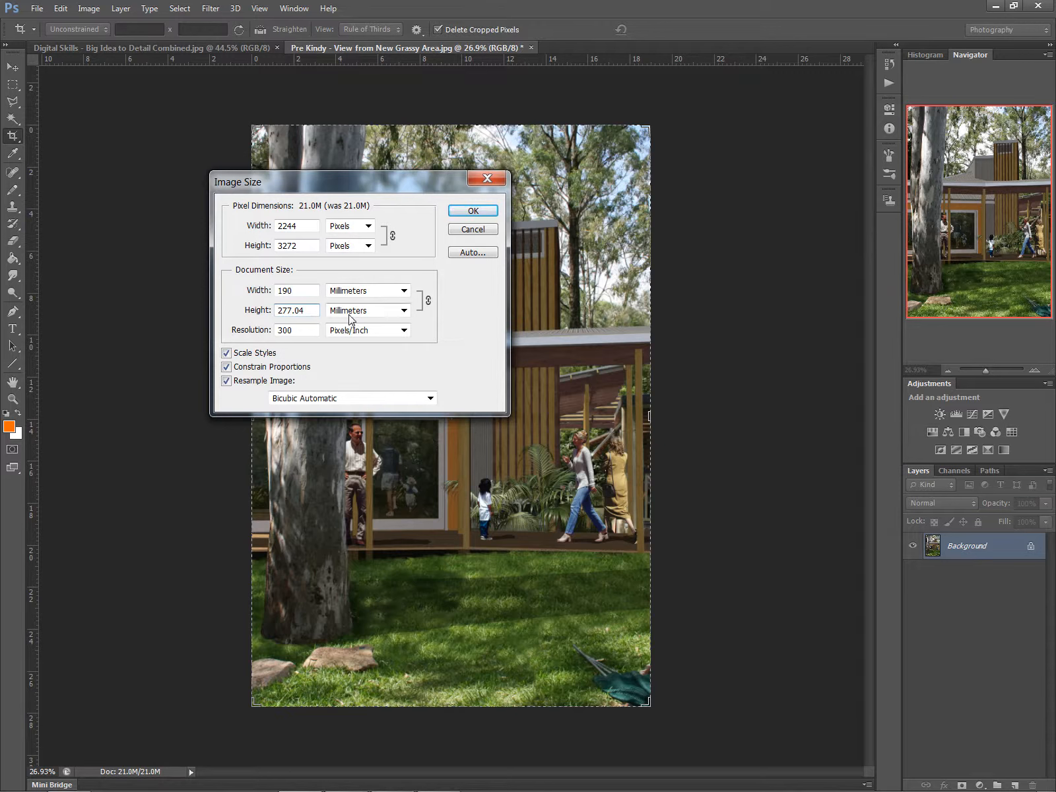
{"action": "left_click", "coordinate": [465, 216]}
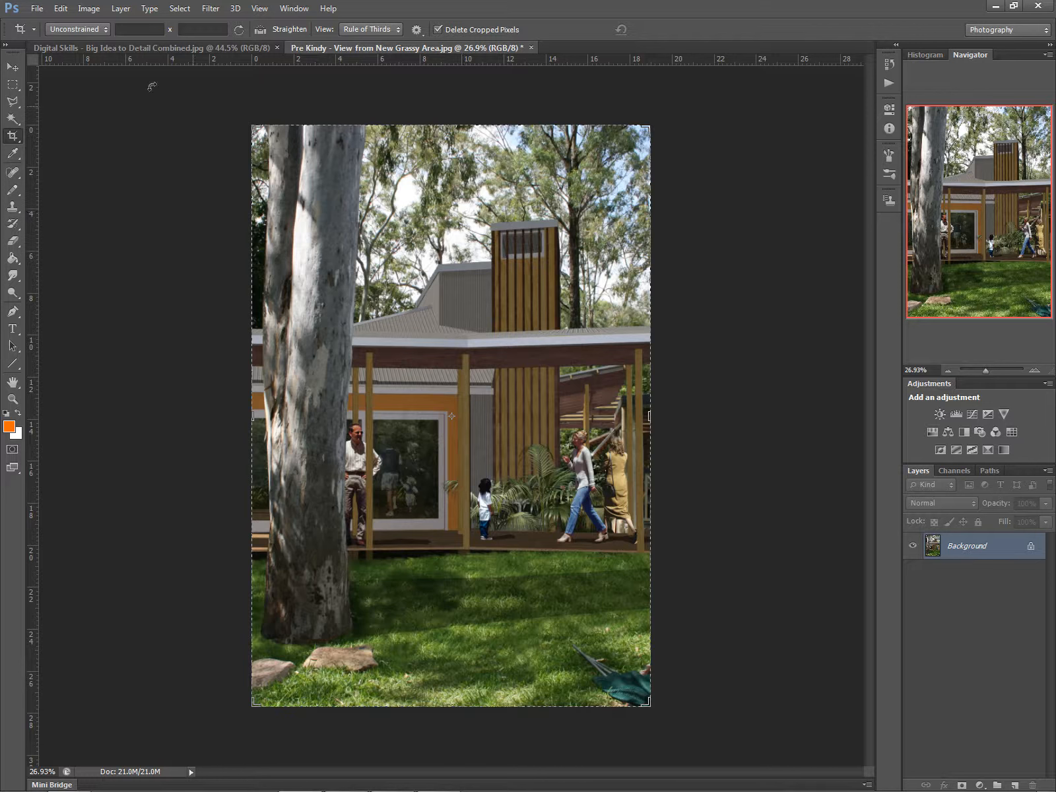
{"action": "left_click", "coordinate": [37, 9]}
{"action": "left_click", "coordinate": [84, 191]}
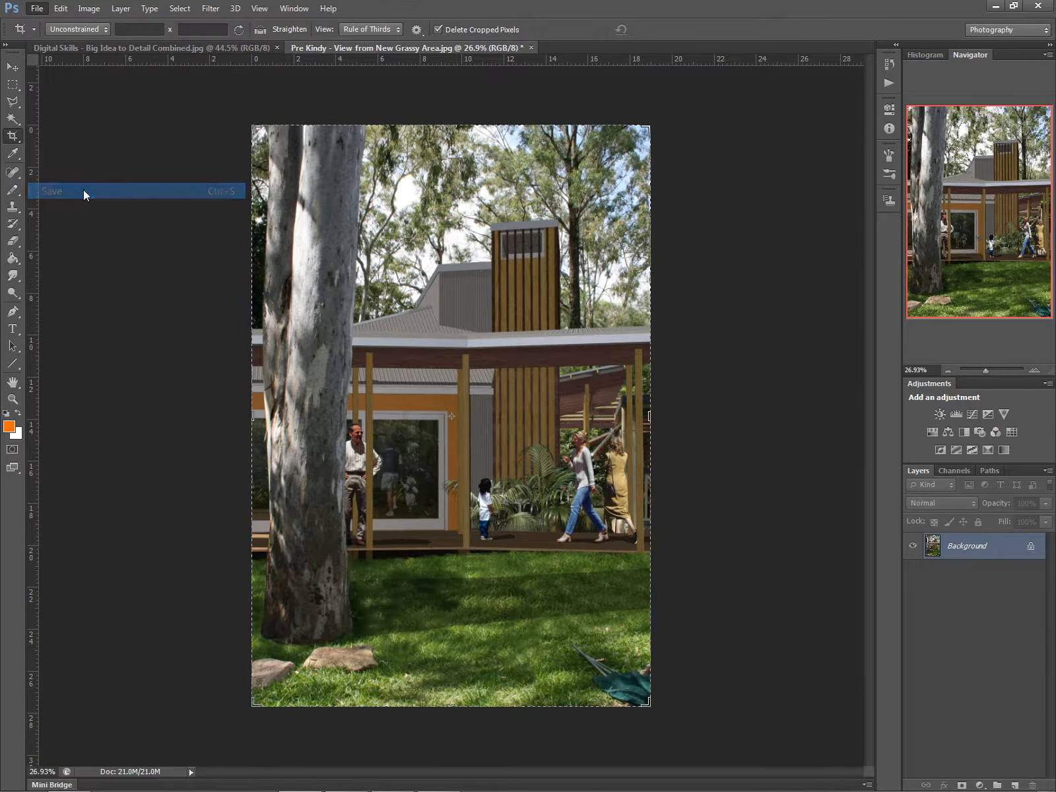
Close both open images and switch back to the Presentation 1.indd layout in InDesign
{"action": "left_click", "coordinate": [526, 48]}
{"action": "left_click", "coordinate": [277, 48]}
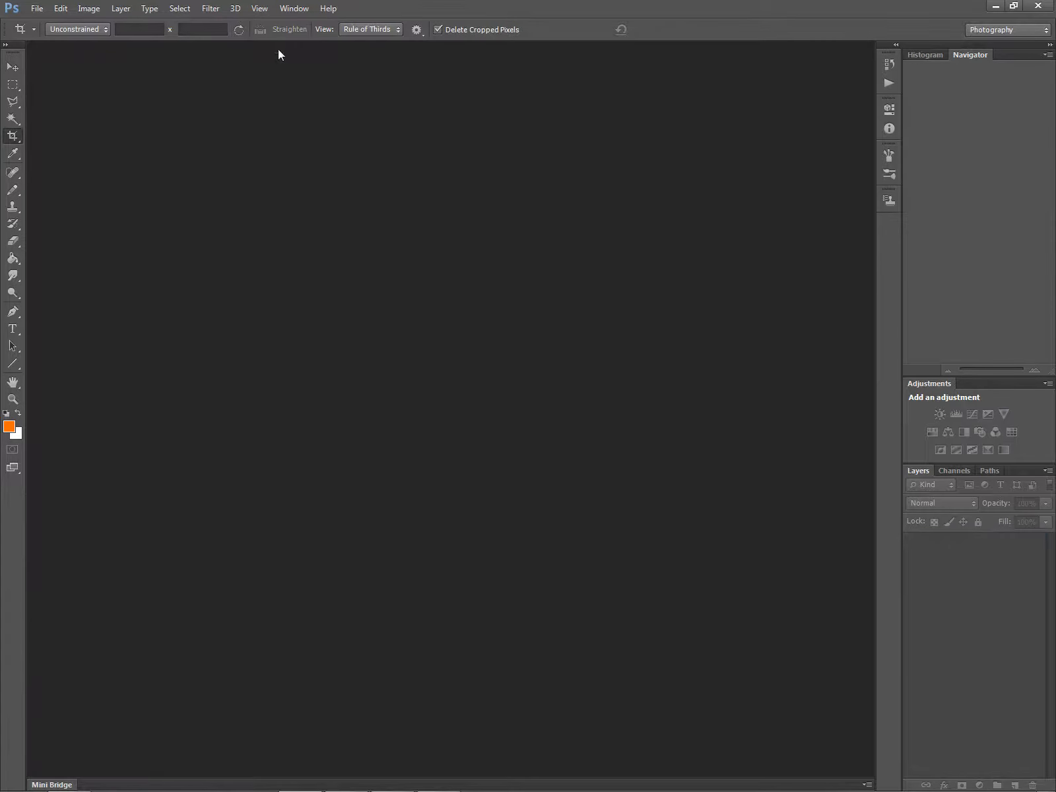
{"action": "left_click", "coordinate": [994, 6]}
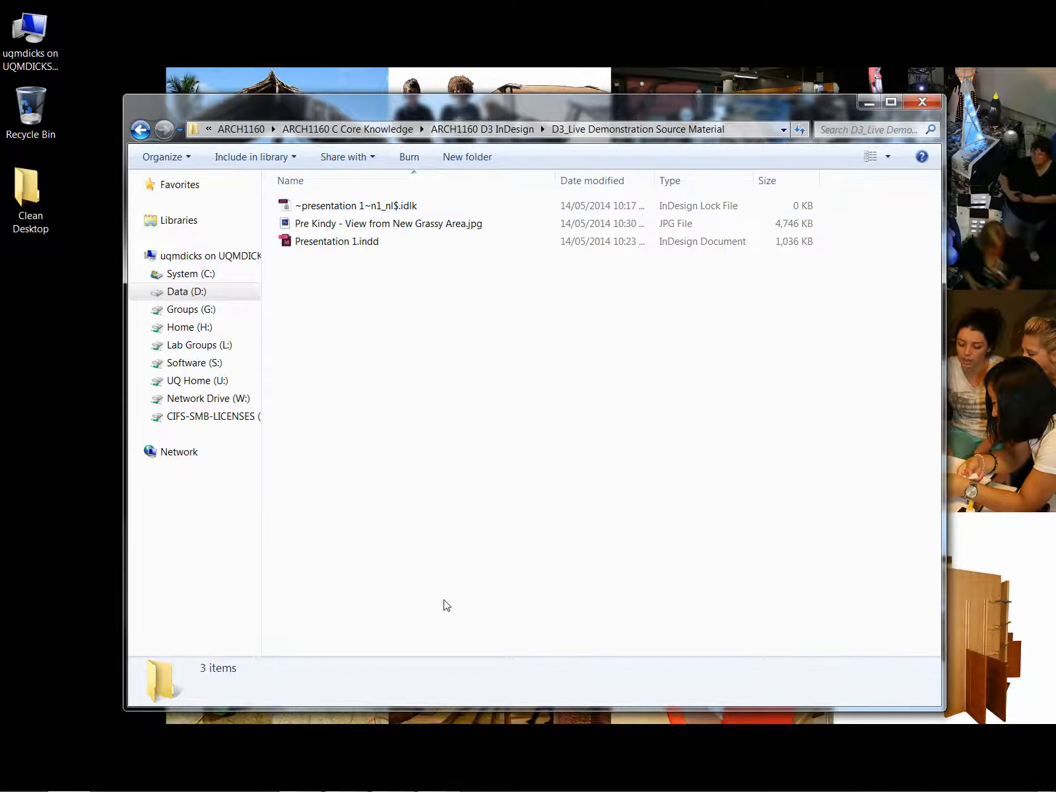
{"action": "left_click", "coordinate": [395, 778]}
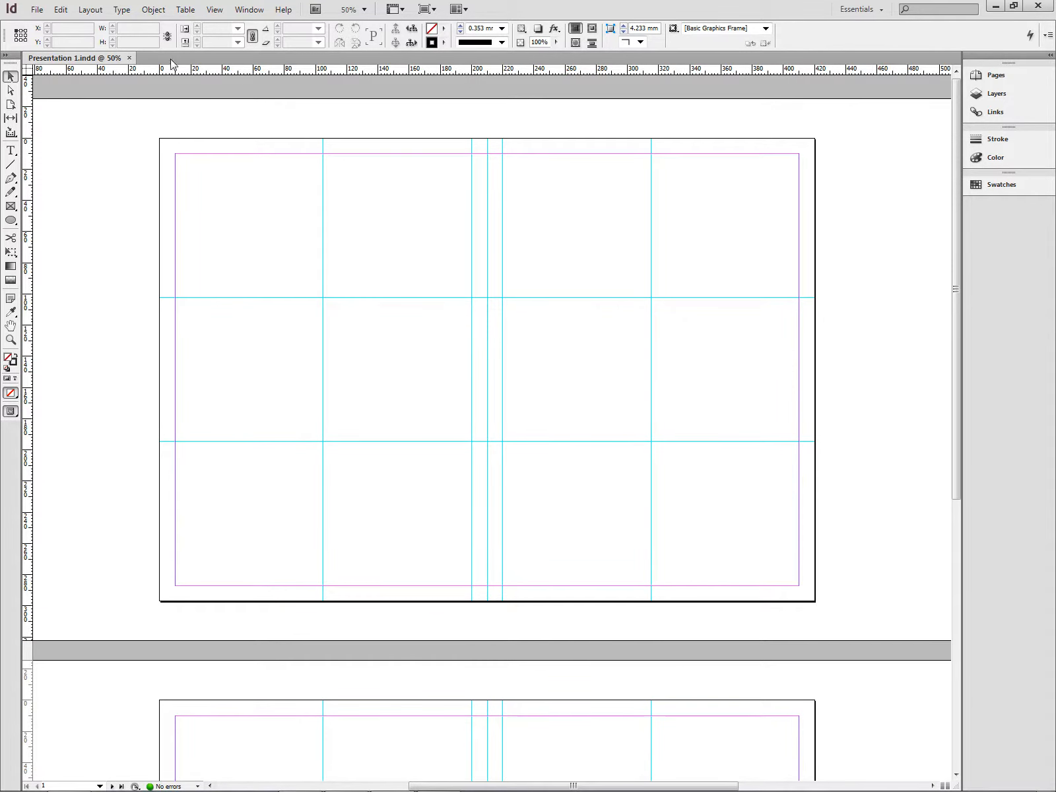
Load the Pre Kindy grassy area image from the D3_Live Demonstration Source Material folder for placing in the layout
{"action": "left_click", "coordinate": [37, 10]}
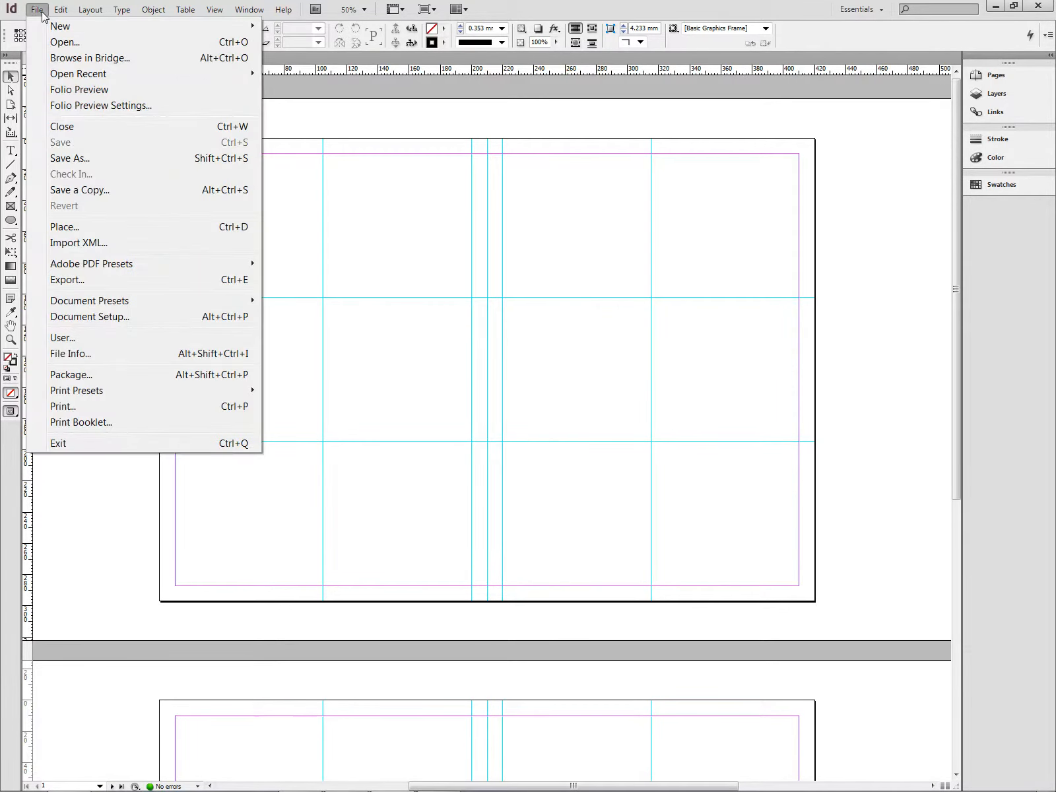
{"action": "left_click", "coordinate": [89, 229]}
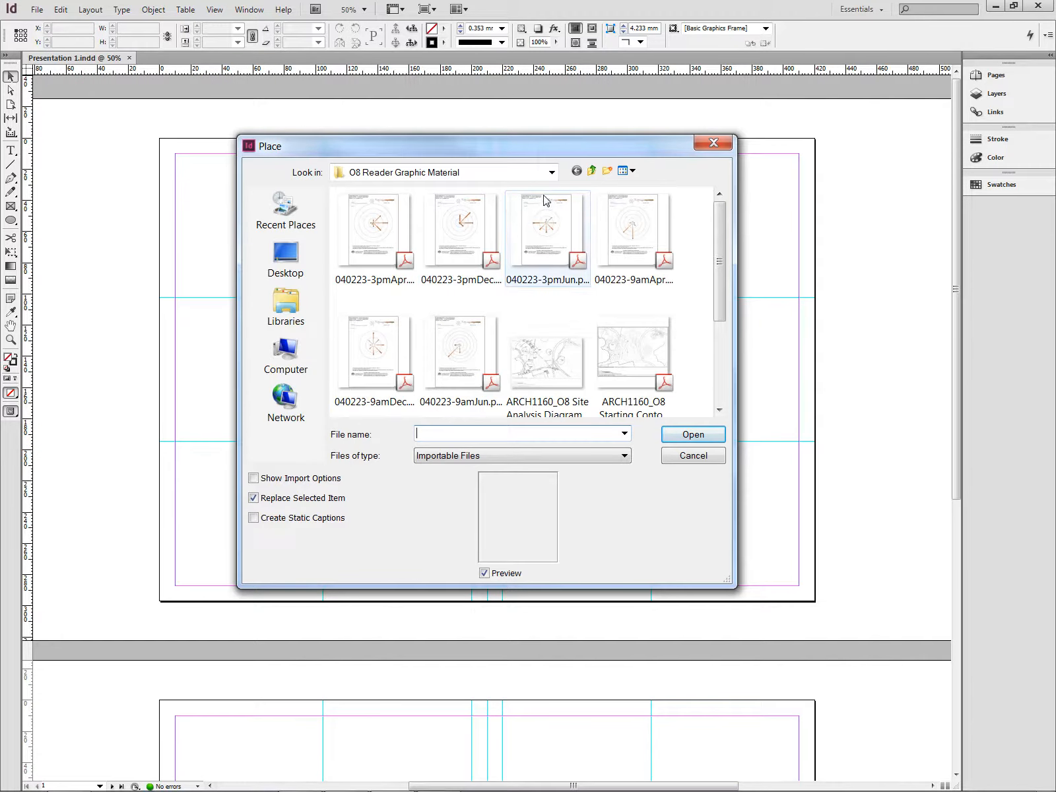
{"action": "left_click", "coordinate": [592, 171]}
{"action": "left_click", "coordinate": [592, 171]}
{"action": "left_click", "coordinate": [592, 172]}
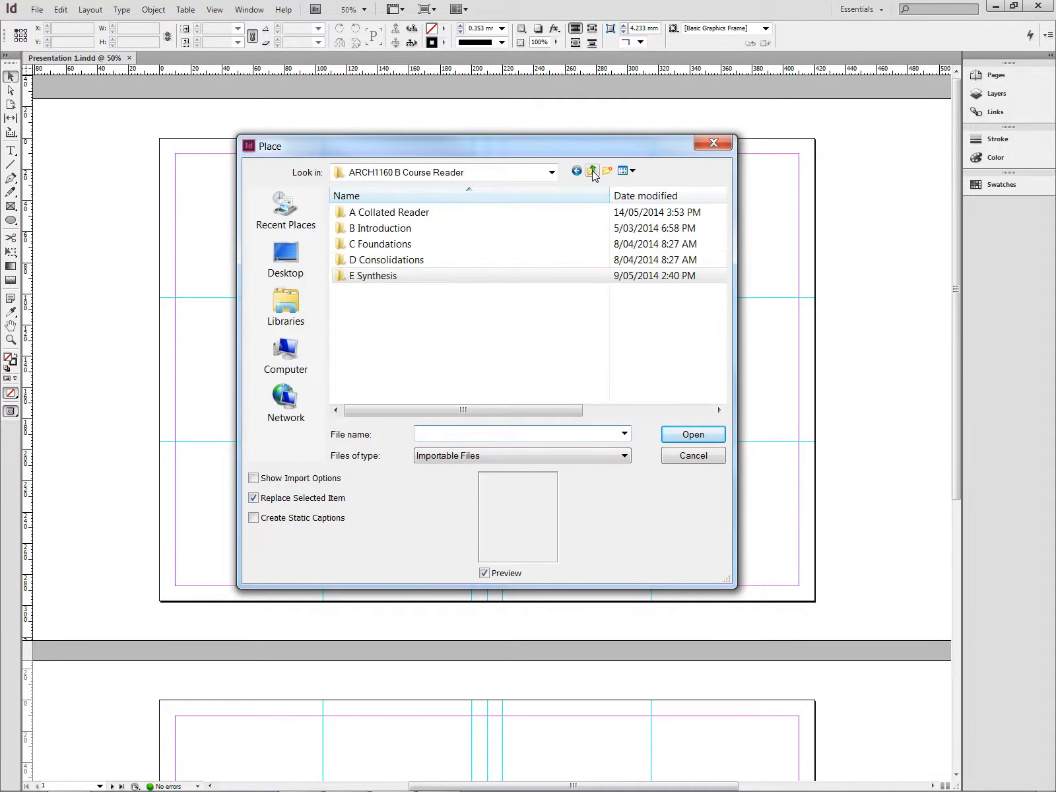
{"action": "left_click", "coordinate": [592, 171]}
{"action": "double_click", "coordinate": [453, 250]}
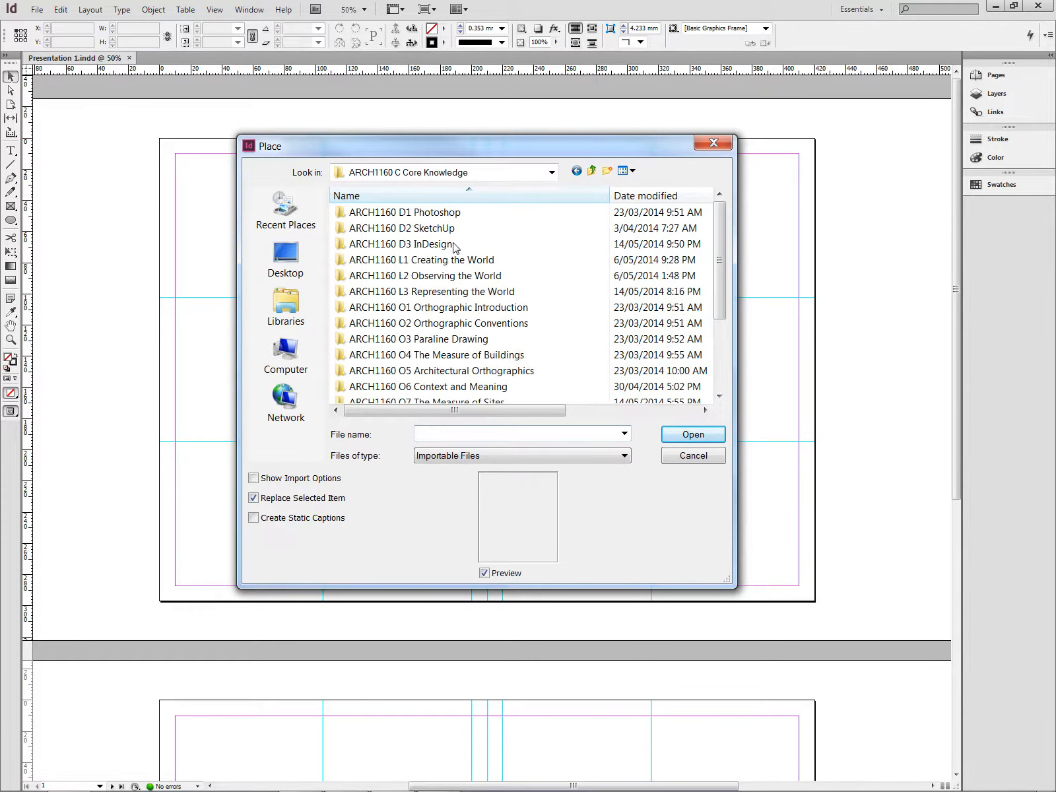
{"action": "double_click", "coordinate": [442, 243]}
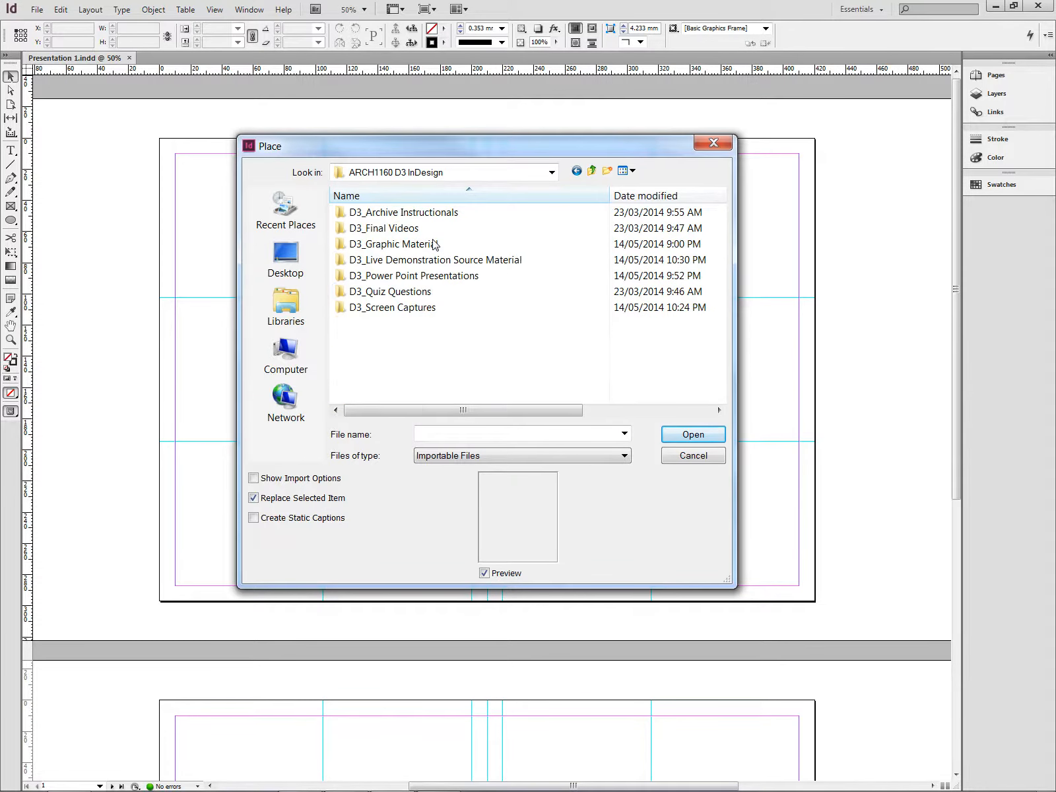
{"action": "double_click", "coordinate": [425, 259]}
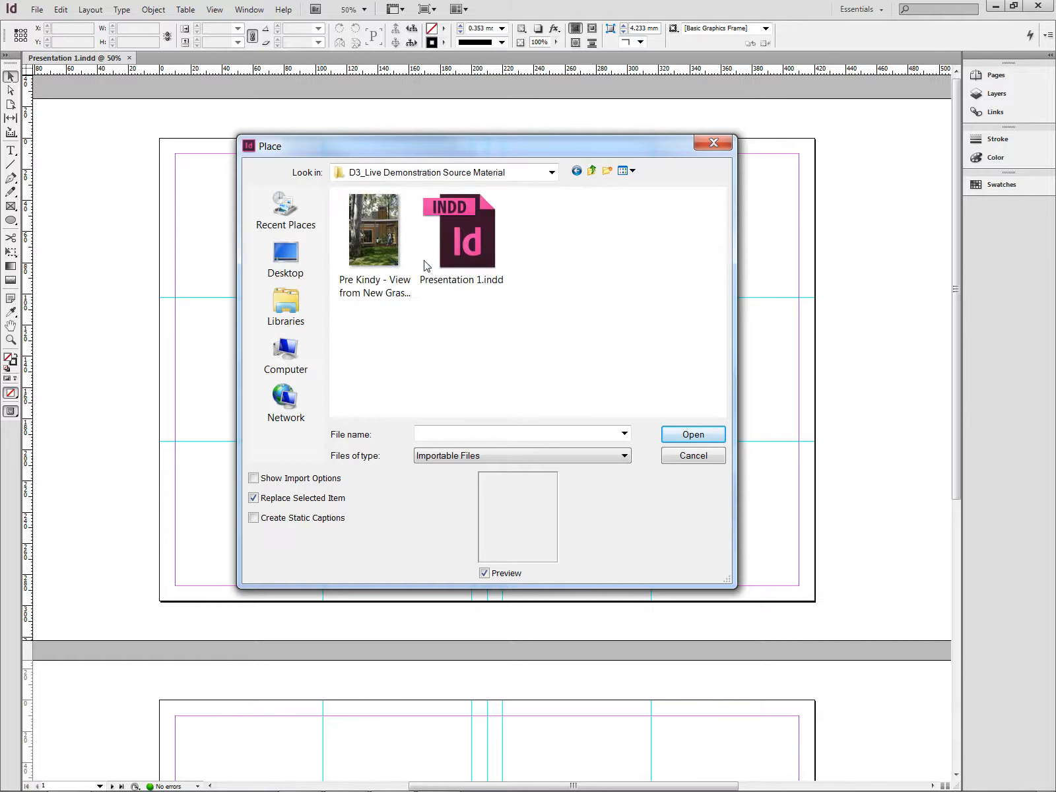
{"action": "double_click", "coordinate": [371, 236]}
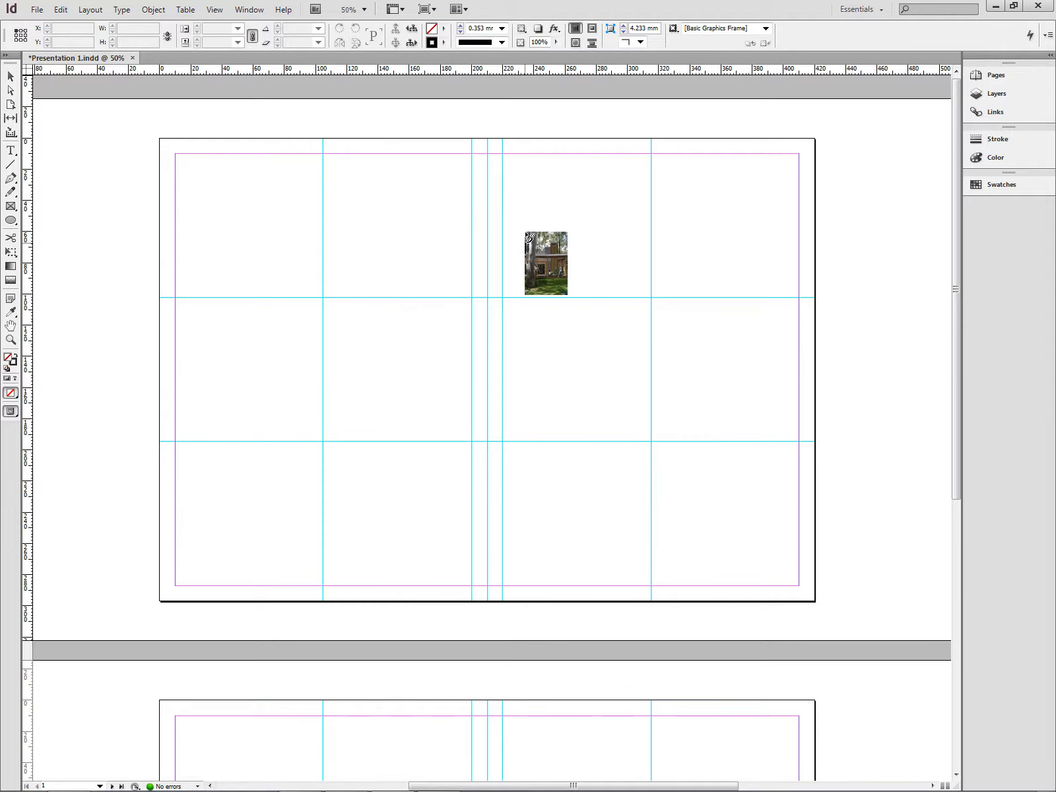
Place the image at full size on the first spread and snap it to the right-hand page's margins, at about X 220 mm, Y 10 mm
{"action": "left_click", "coordinate": [532, 187]}
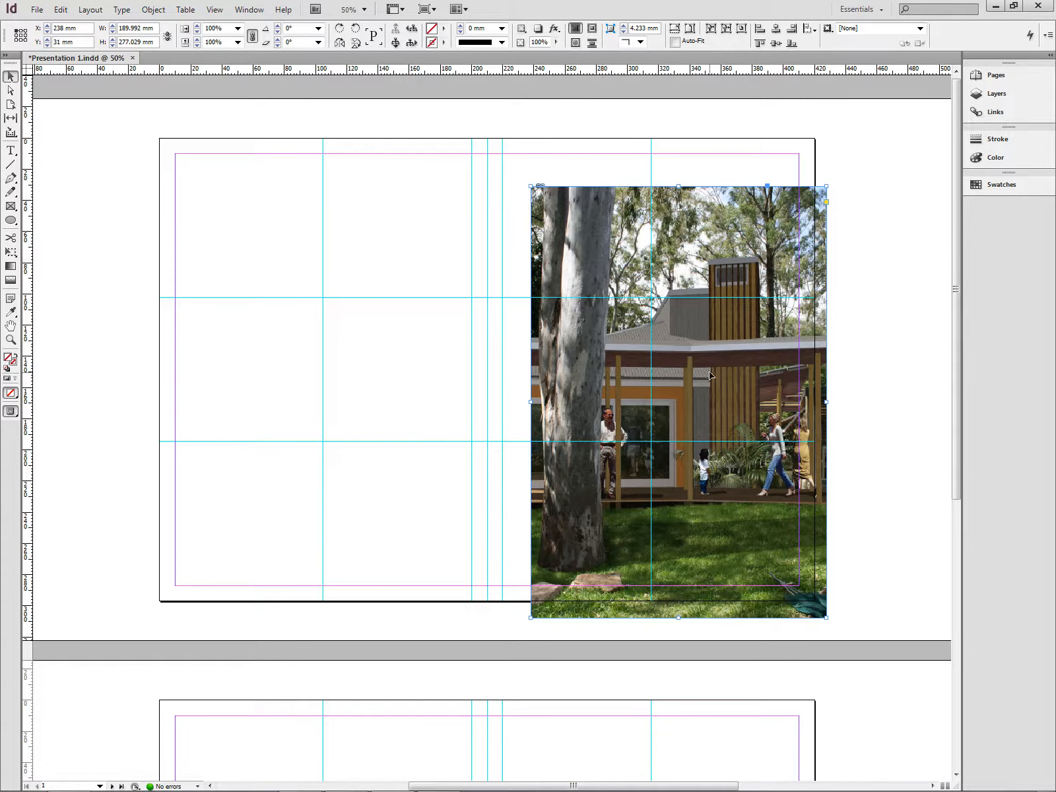
{"action": "left_click_drag", "start_coordinate": [710, 376], "coordinate": [681, 344]}
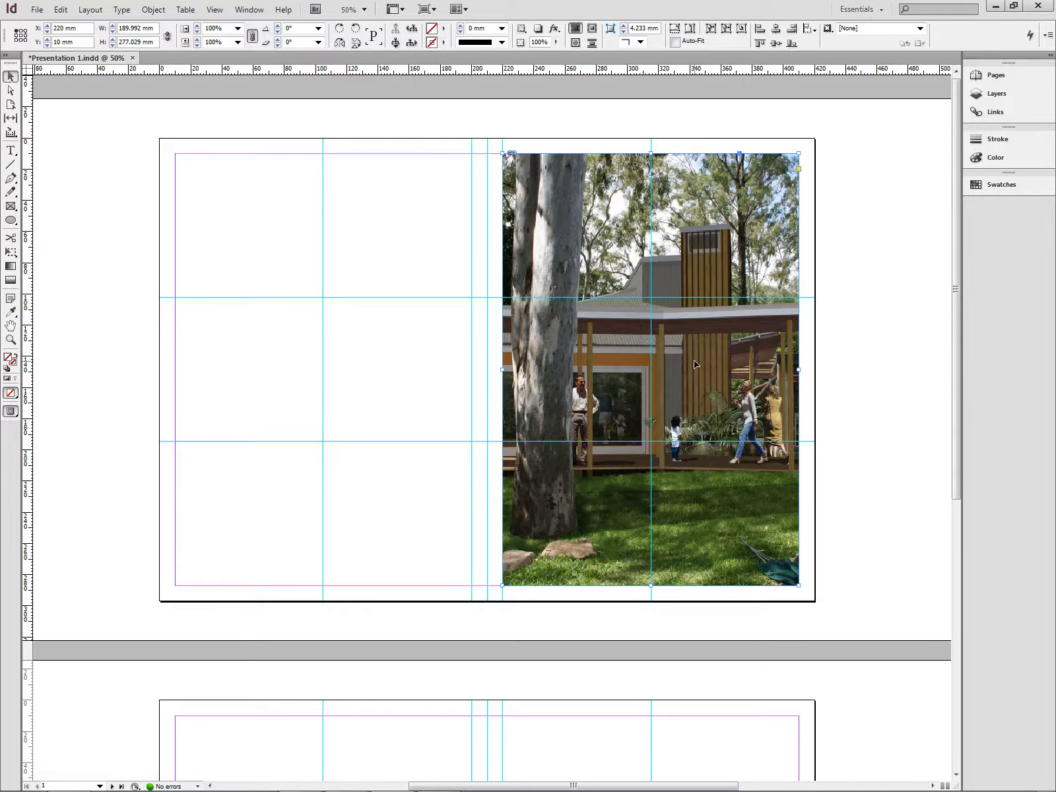
{"action": "left_click_drag", "start_coordinate": [694, 366], "coordinate": [702, 370]}
Try shrinking the image frame to about 154 by 225 mm and fitting the content to the frame, and undo both changes
{"action": "left_click_drag", "start_coordinate": [797, 587], "coordinate": [743, 493]}
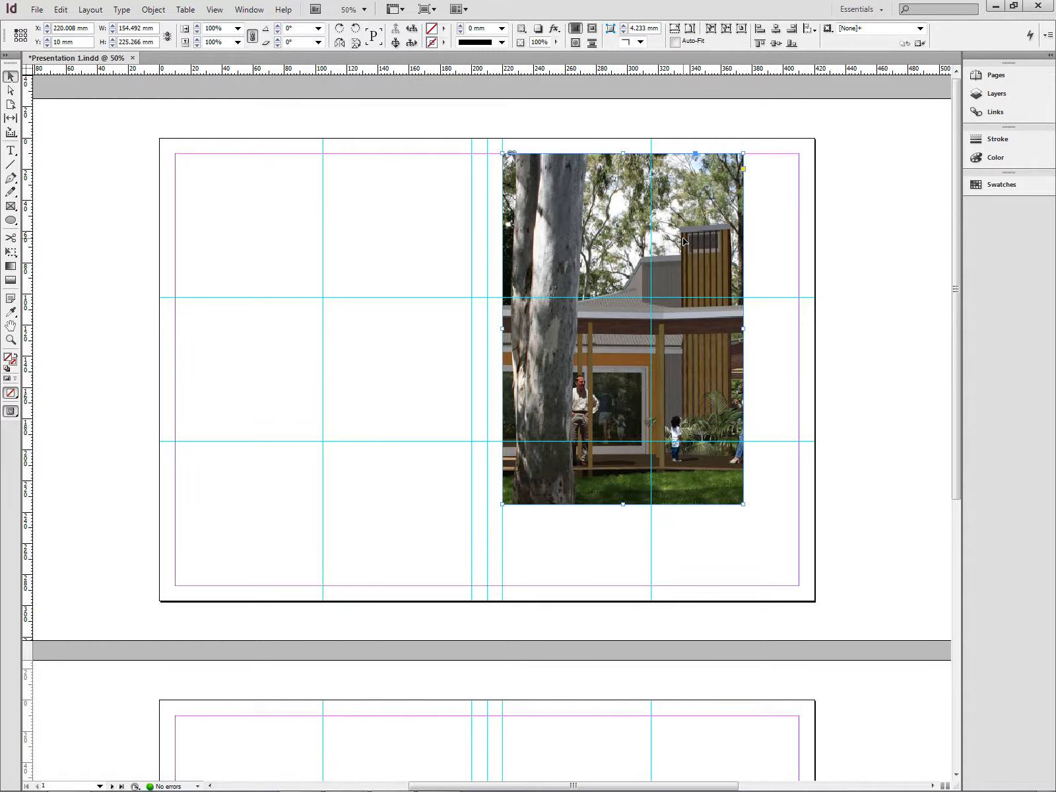
{"action": "right_click", "coordinate": [619, 362]}
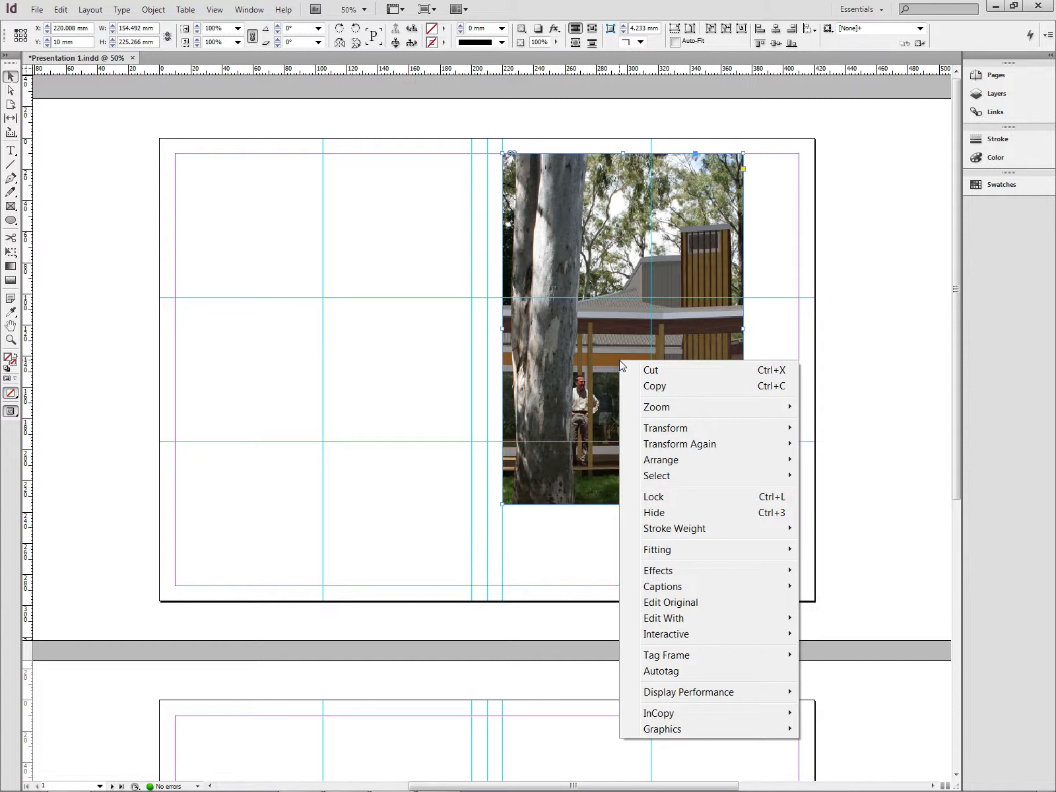
{"action": "mouse_move", "coordinate": [702, 554]}
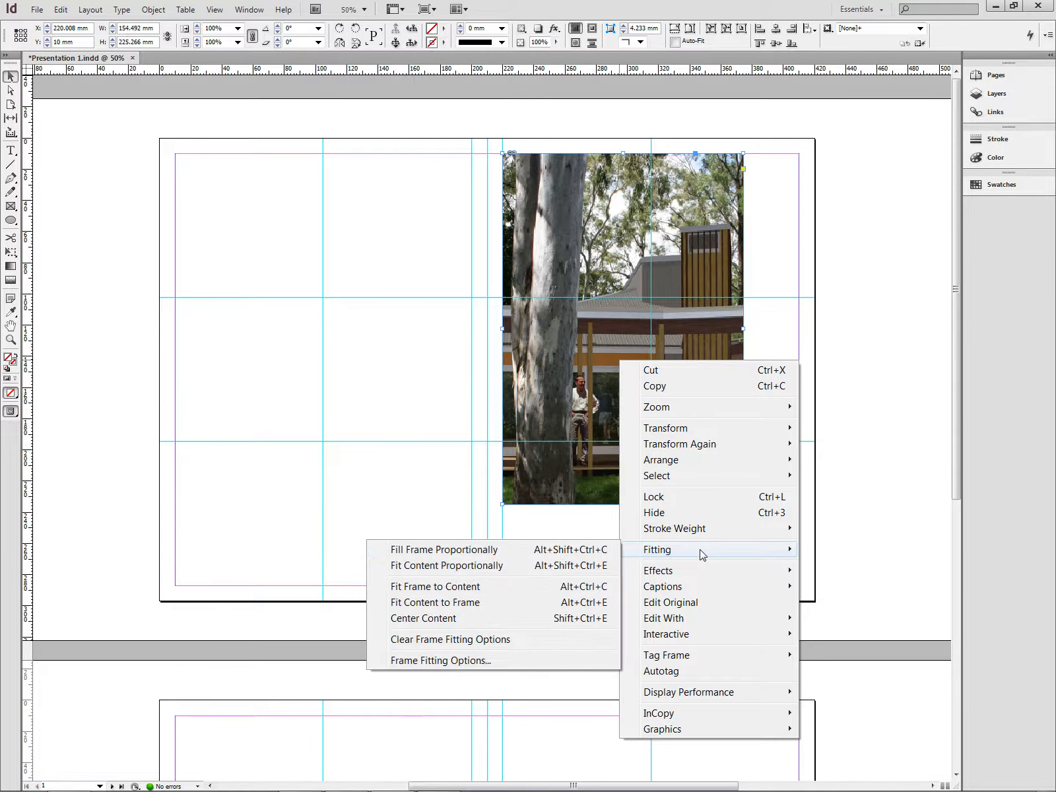
{"action": "left_click", "coordinate": [460, 604]}
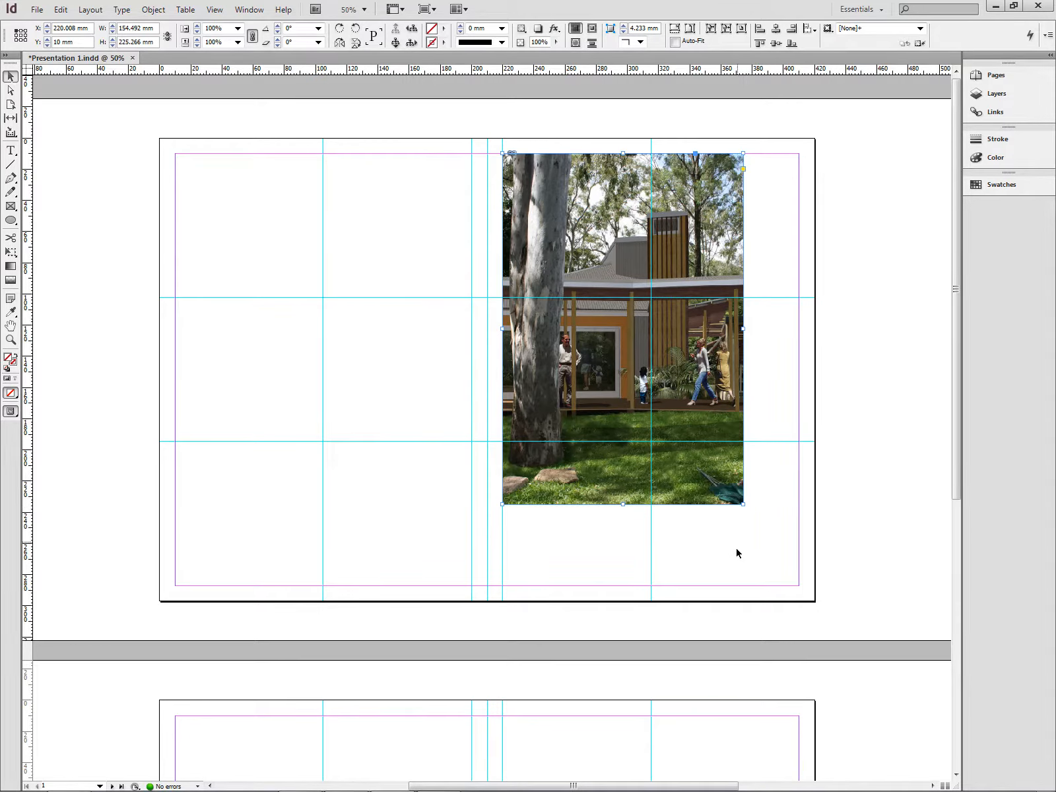
{"action": "key", "text": "ctrl+z"}
{"action": "key", "text": "ctrl+z"}
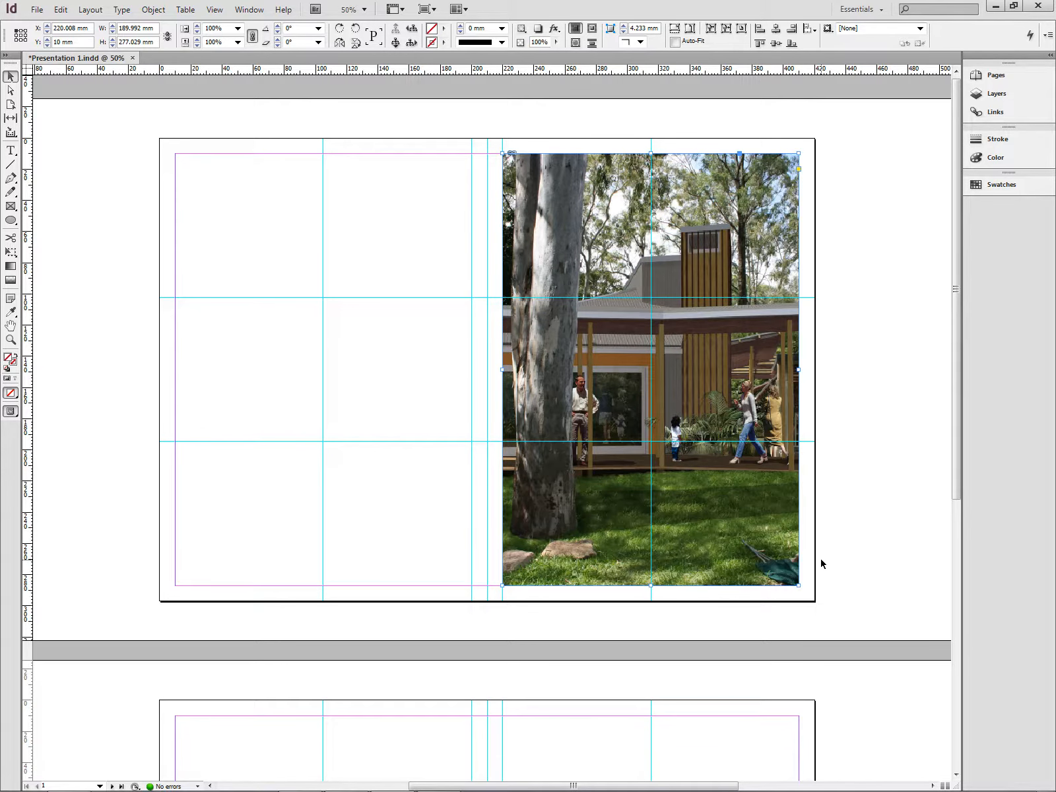
Deselect the placed image and save the presentation
{"action": "left_click", "coordinate": [866, 427]}
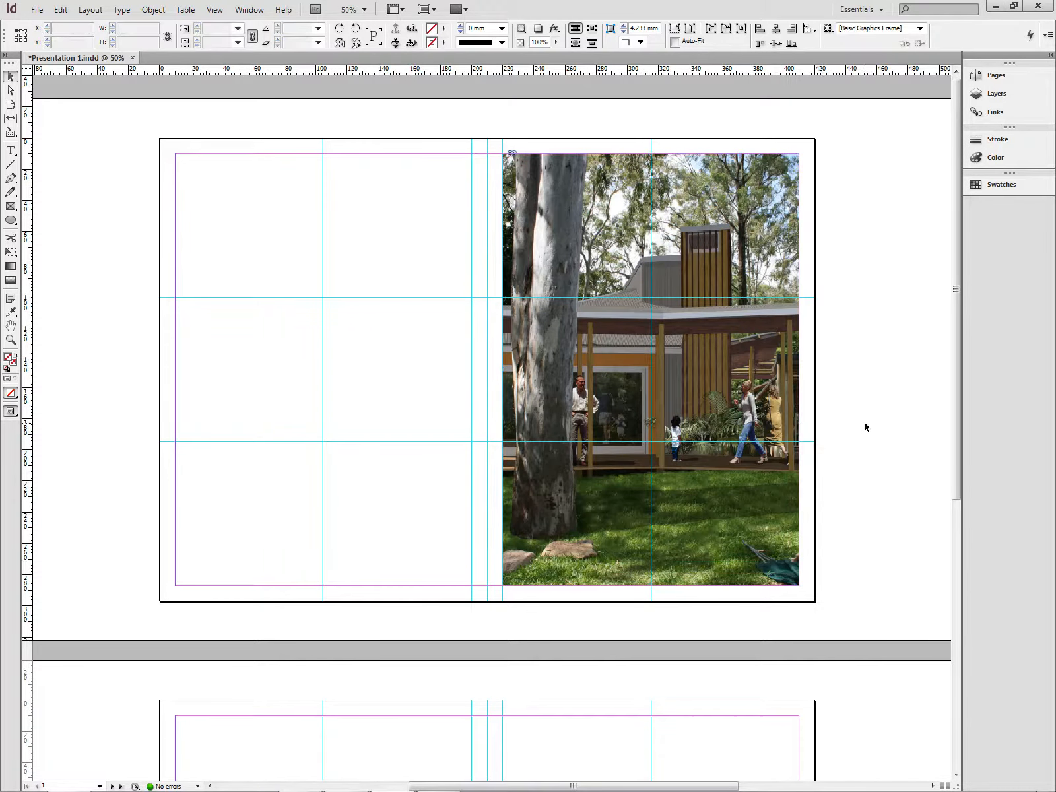
{"action": "left_click", "coordinate": [37, 10]}
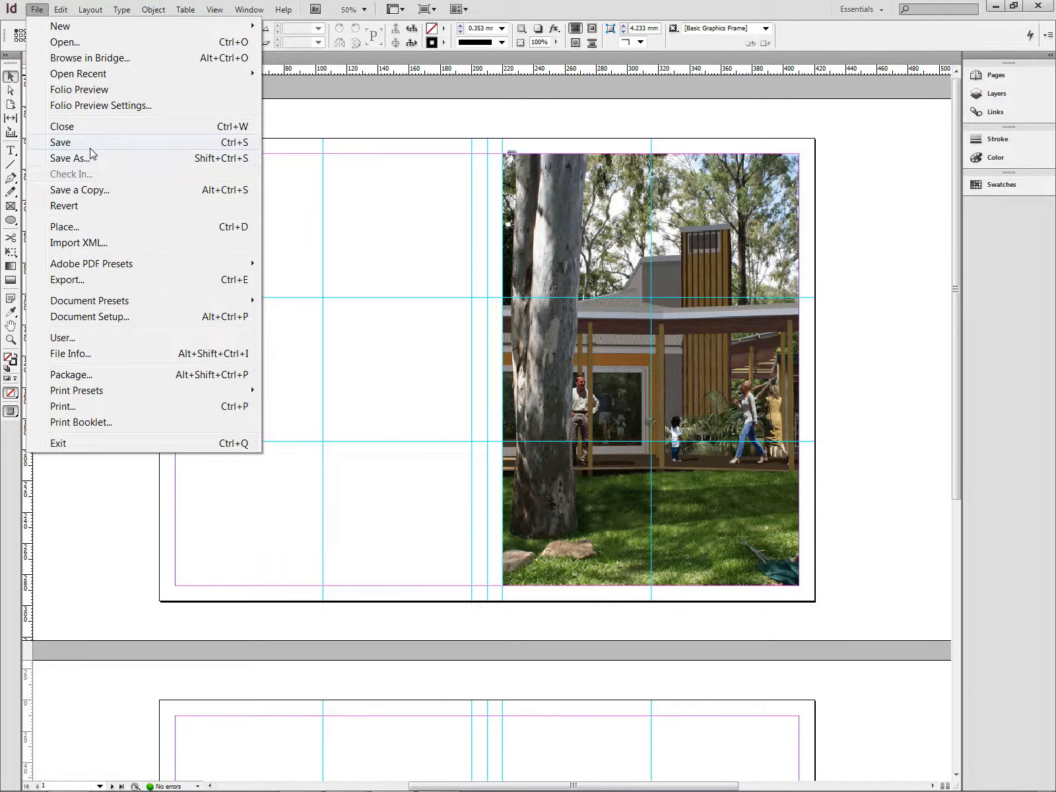
{"action": "left_click", "coordinate": [92, 143]}
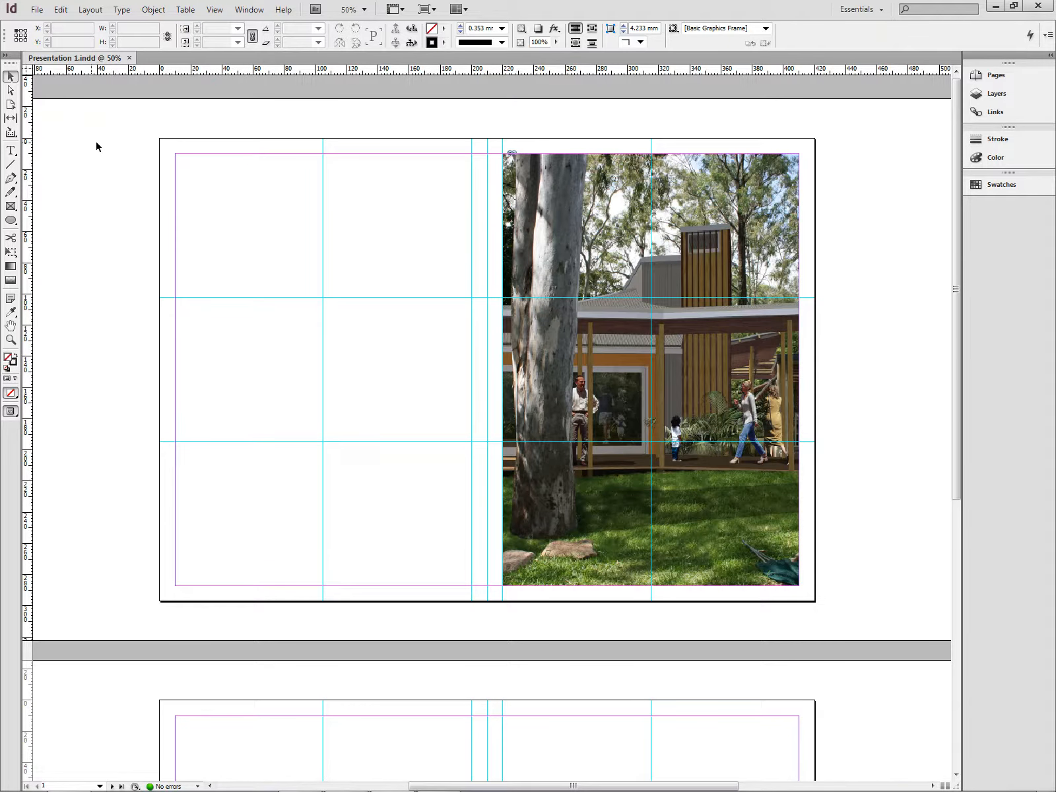
Check the placed image's entry in the document's list of linked files
{"action": "left_click", "coordinate": [998, 112]}
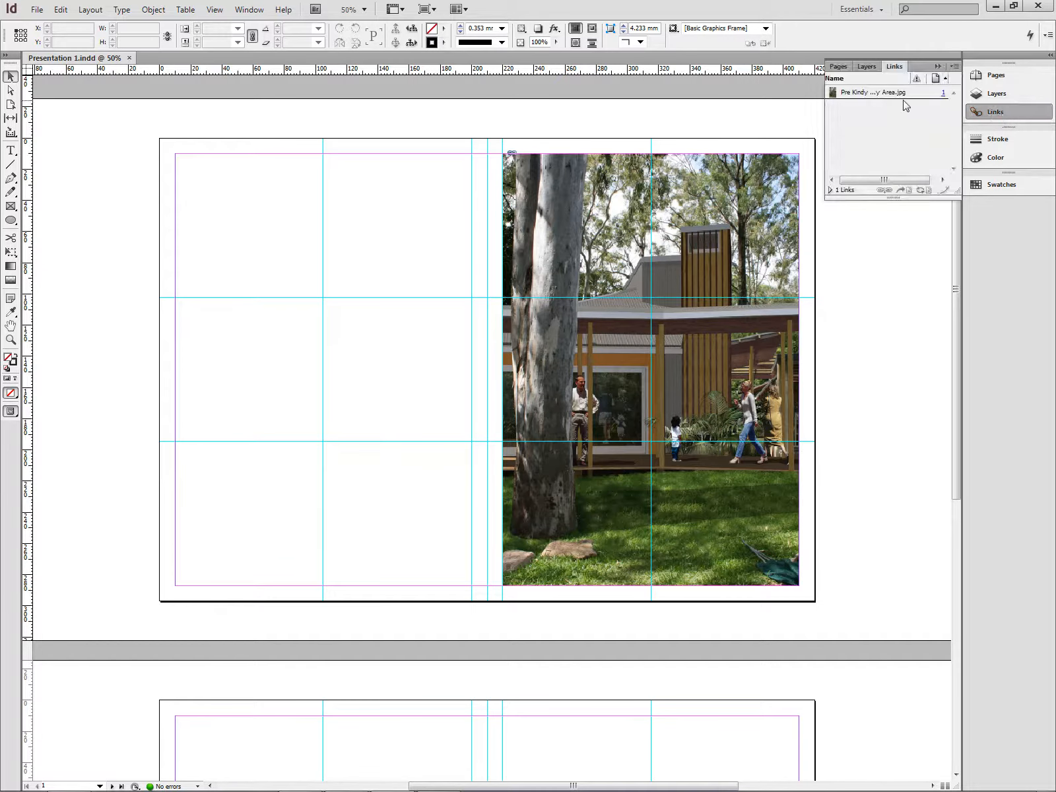
{"action": "left_click", "coordinate": [879, 95]}
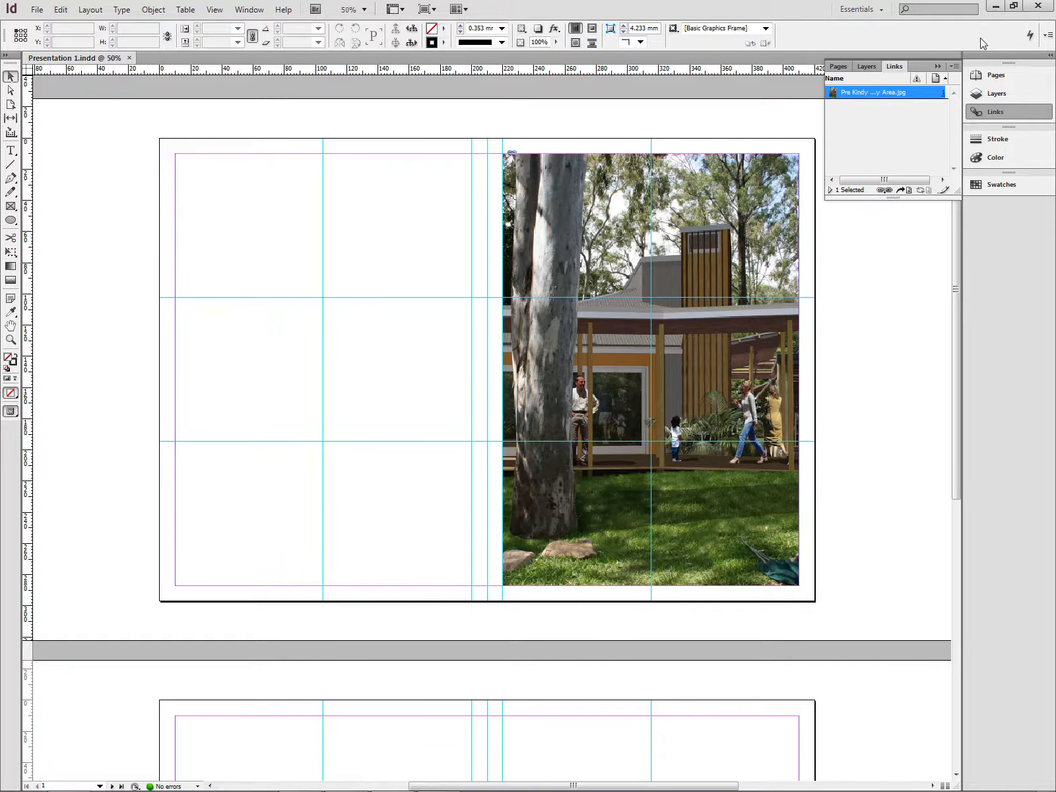
{"action": "left_click", "coordinate": [937, 66]}
Switch to Windows Explorer and rename the linked image file as Pre Kindy - View from New Grassy Space.jpg
{"action": "left_click", "coordinate": [992, 8]}
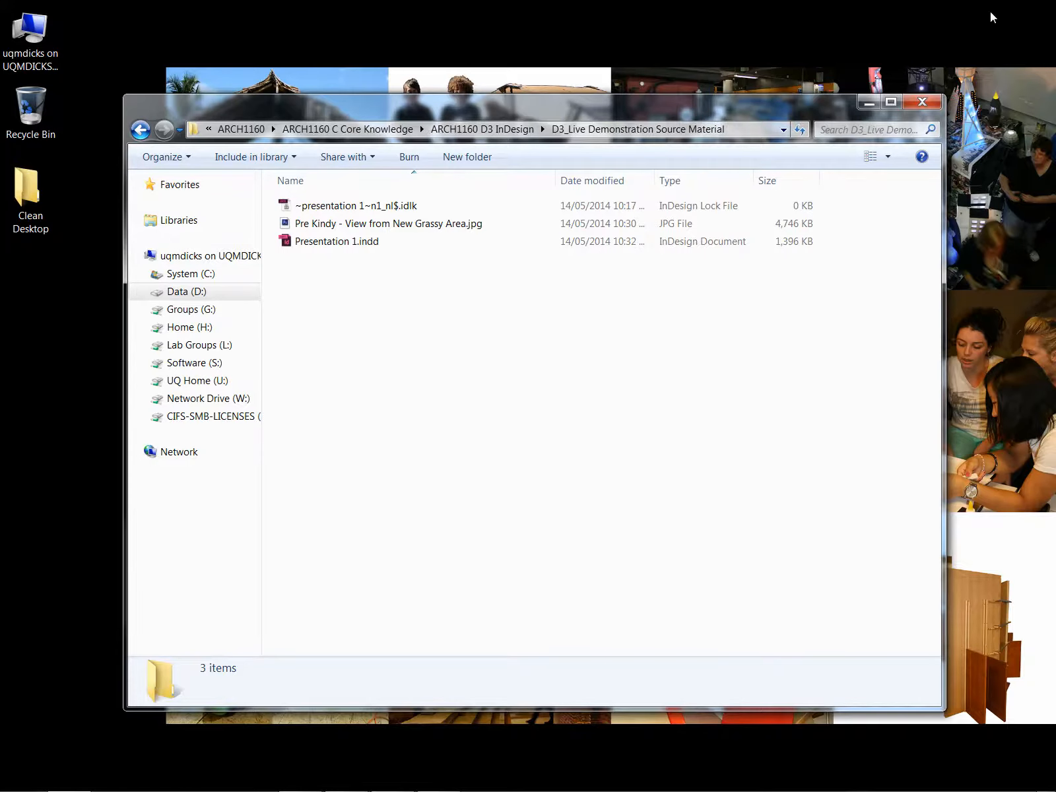
{"action": "left_click", "coordinate": [448, 223]}
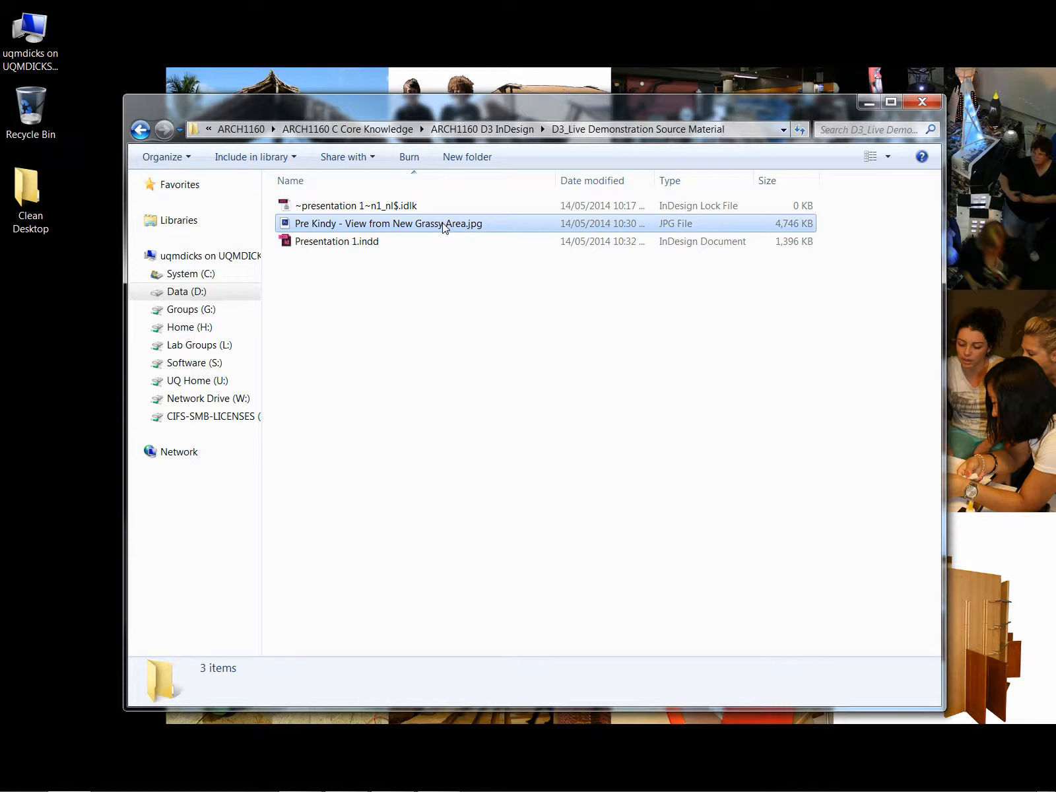
{"action": "left_click", "coordinate": [457, 224]}
{"action": "left_click", "coordinate": [463, 224]}
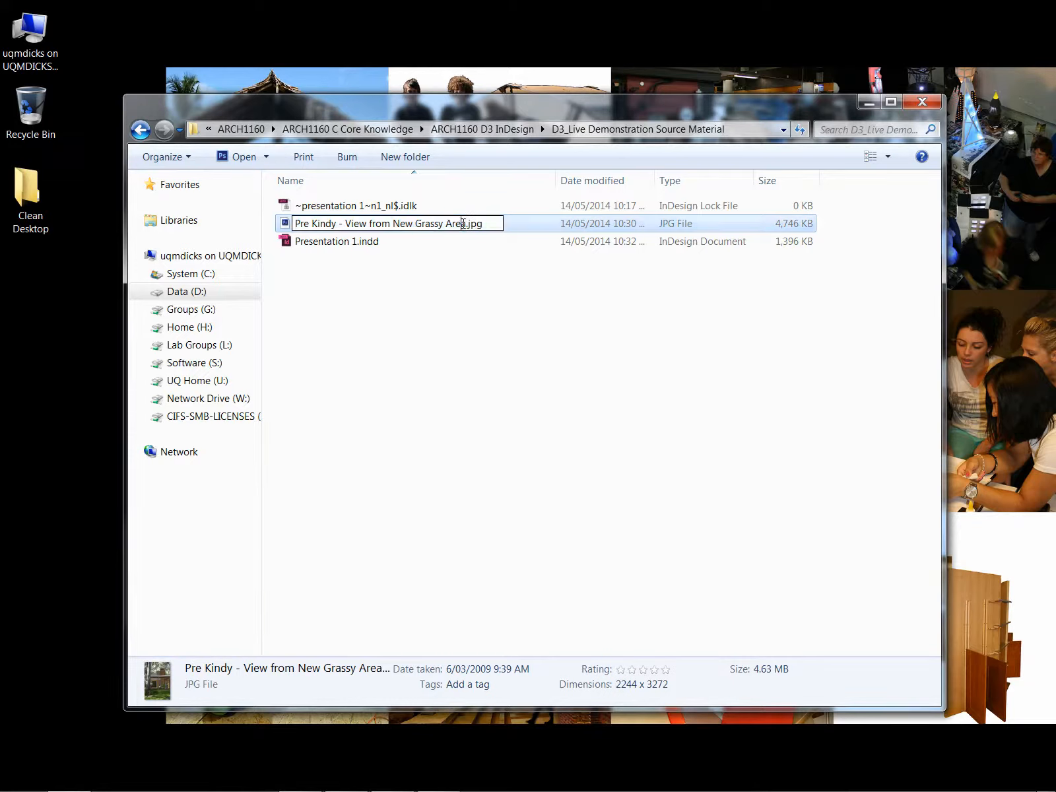
{"action": "key", "text": "BackSpace"}
{"action": "key", "text": "BackSpace"}
{"action": "key", "text": "BackSpace"}
{"action": "key", "text": "BackSpace"}
{"action": "type", "text": "Space"}
{"action": "left_click", "coordinate": [462, 296]}
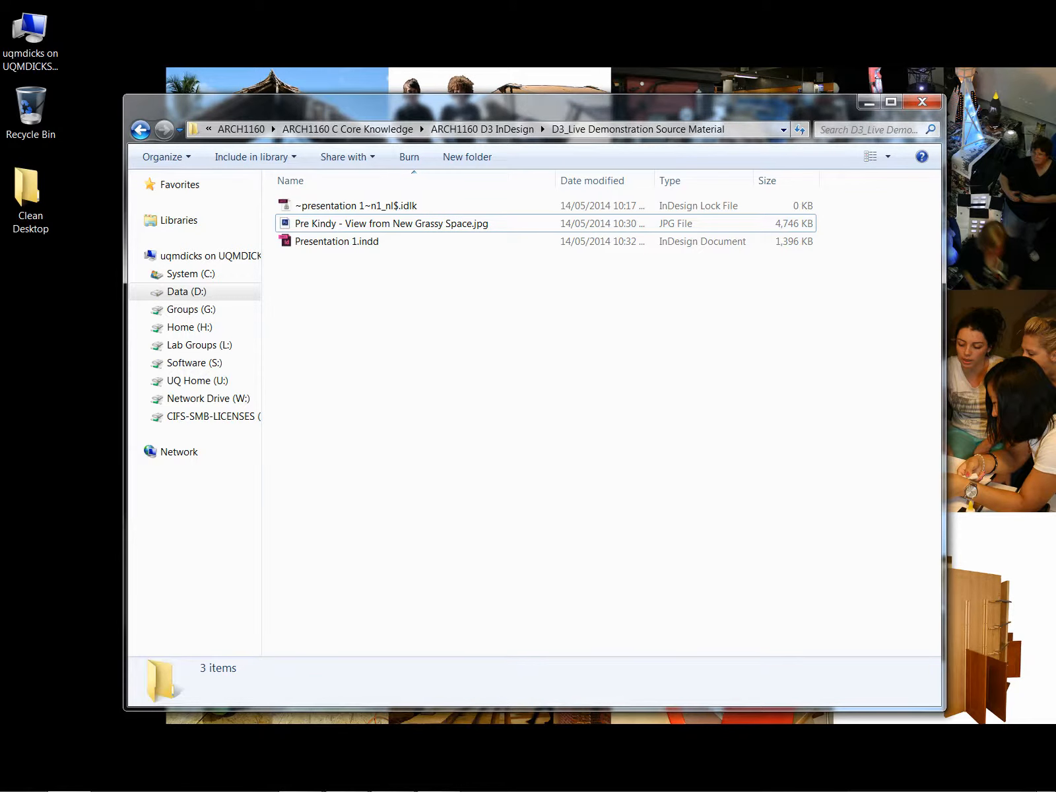
Switch back to InDesign and relink the missing image to Pre Kindy - View from New Grassy Space.jpg in the D3_Live Demonstration Source Material folder
{"action": "left_click", "coordinate": [399, 781]}
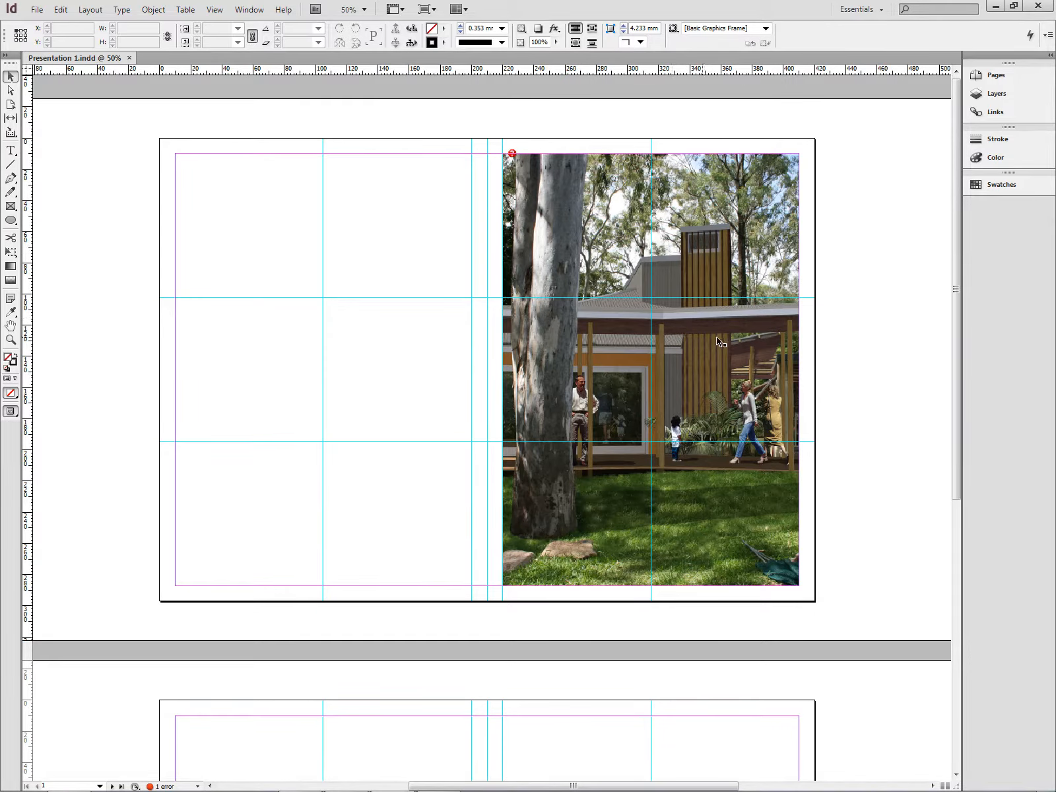
{"action": "left_click", "coordinate": [1002, 111]}
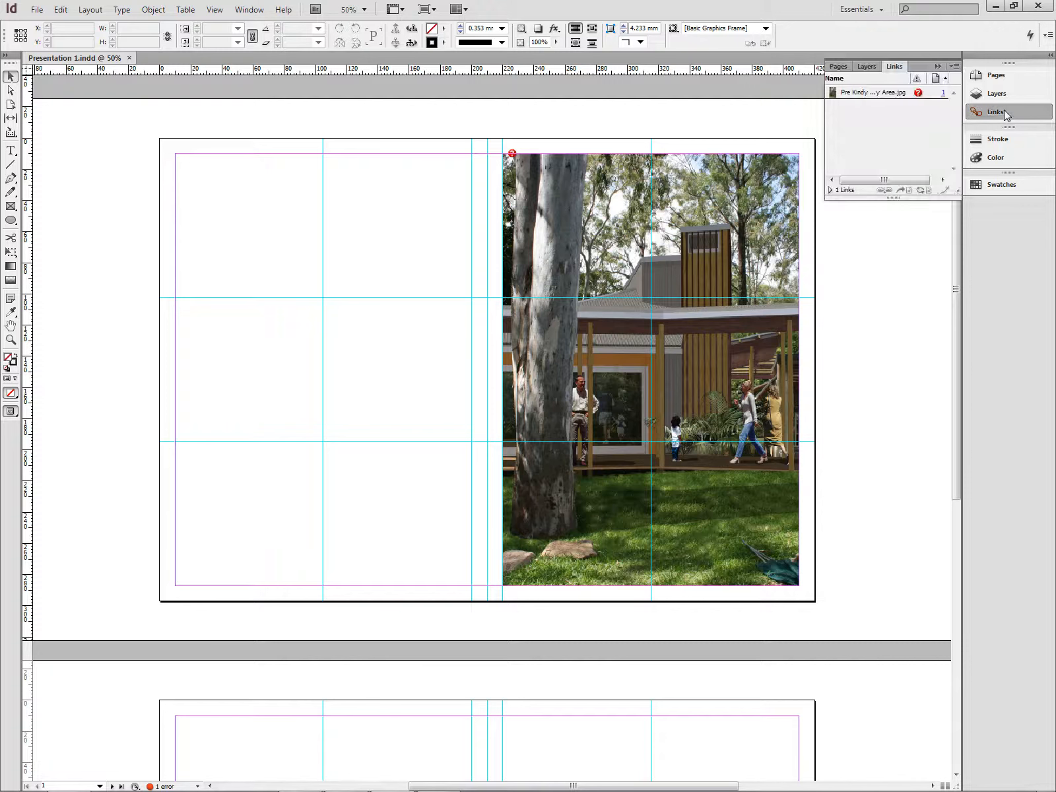
{"action": "left_click", "coordinate": [896, 93]}
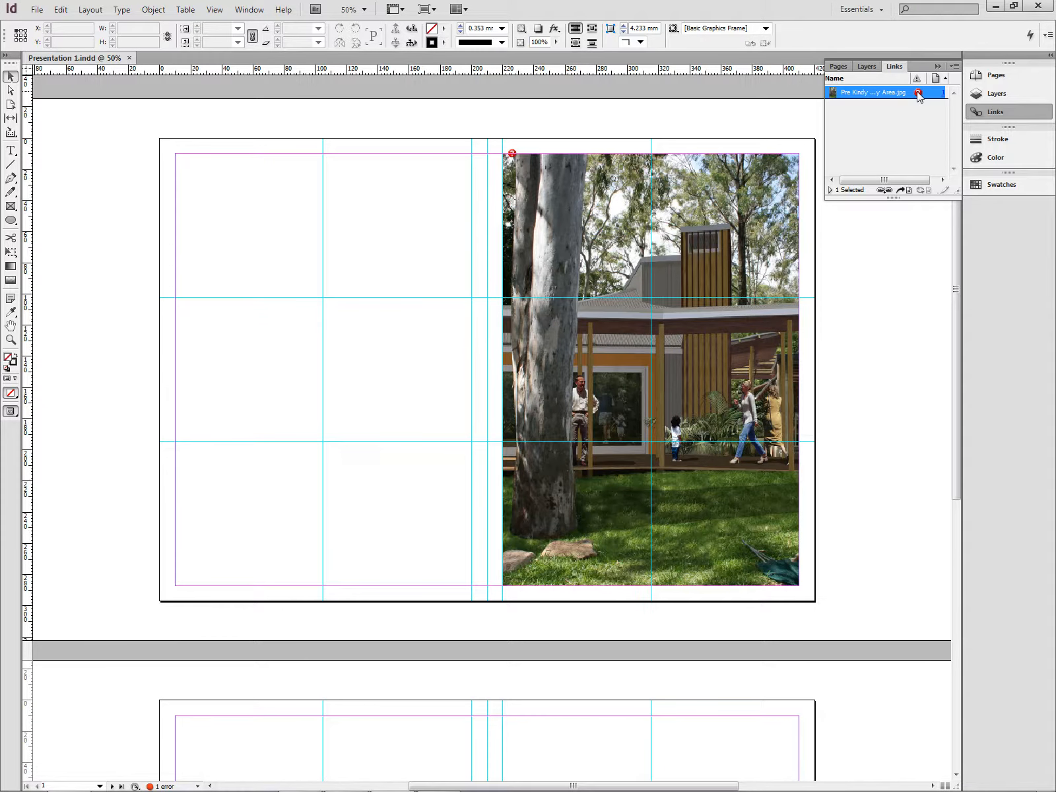
{"action": "left_click", "coordinate": [918, 94]}
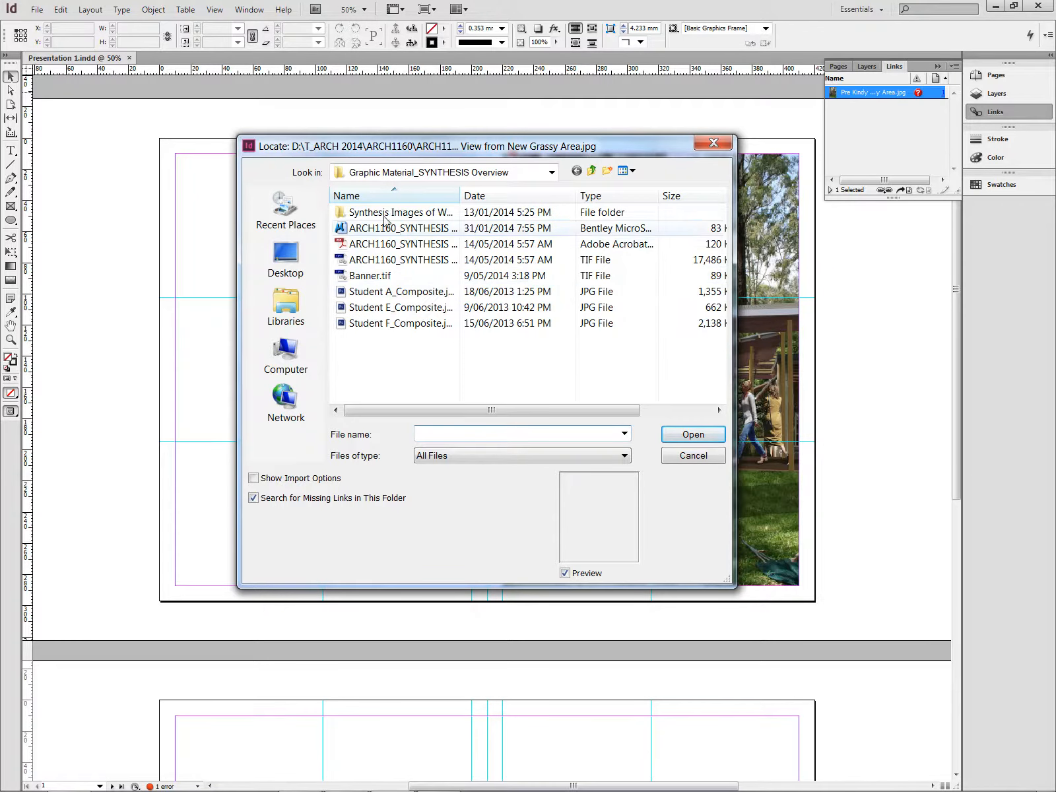
{"action": "left_click", "coordinate": [593, 171]}
{"action": "left_click", "coordinate": [593, 171]}
{"action": "left_click", "coordinate": [592, 171]}
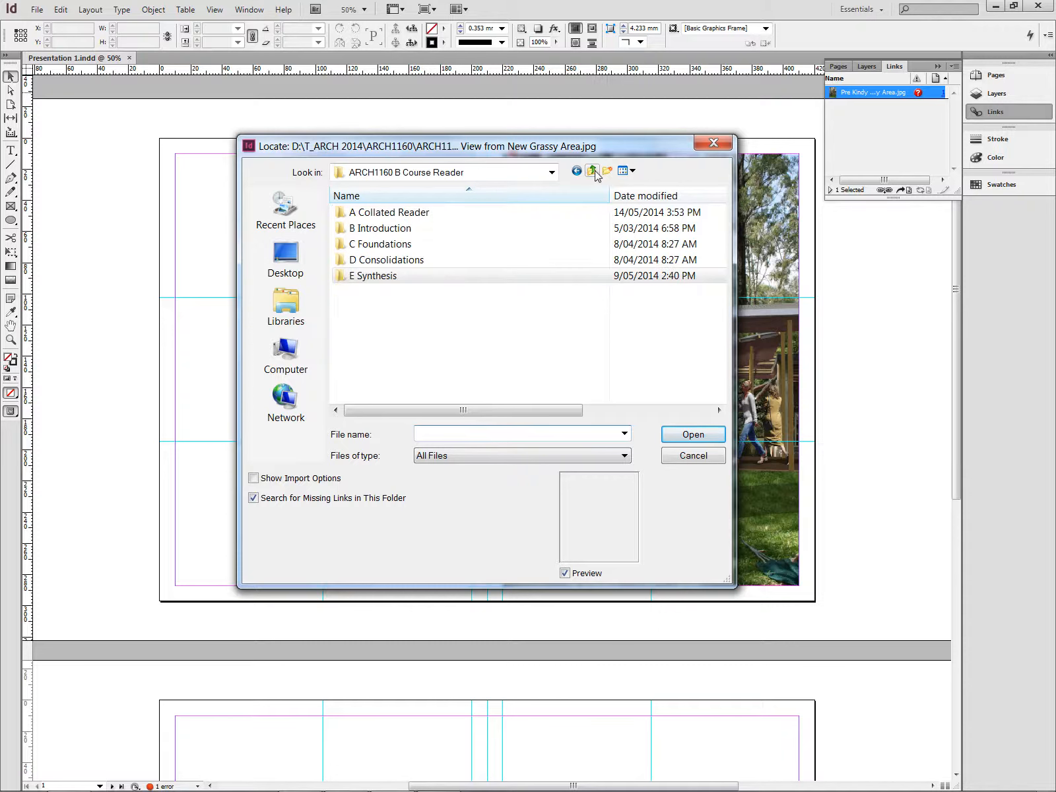
{"action": "left_click", "coordinate": [593, 171]}
{"action": "double_click", "coordinate": [442, 244]}
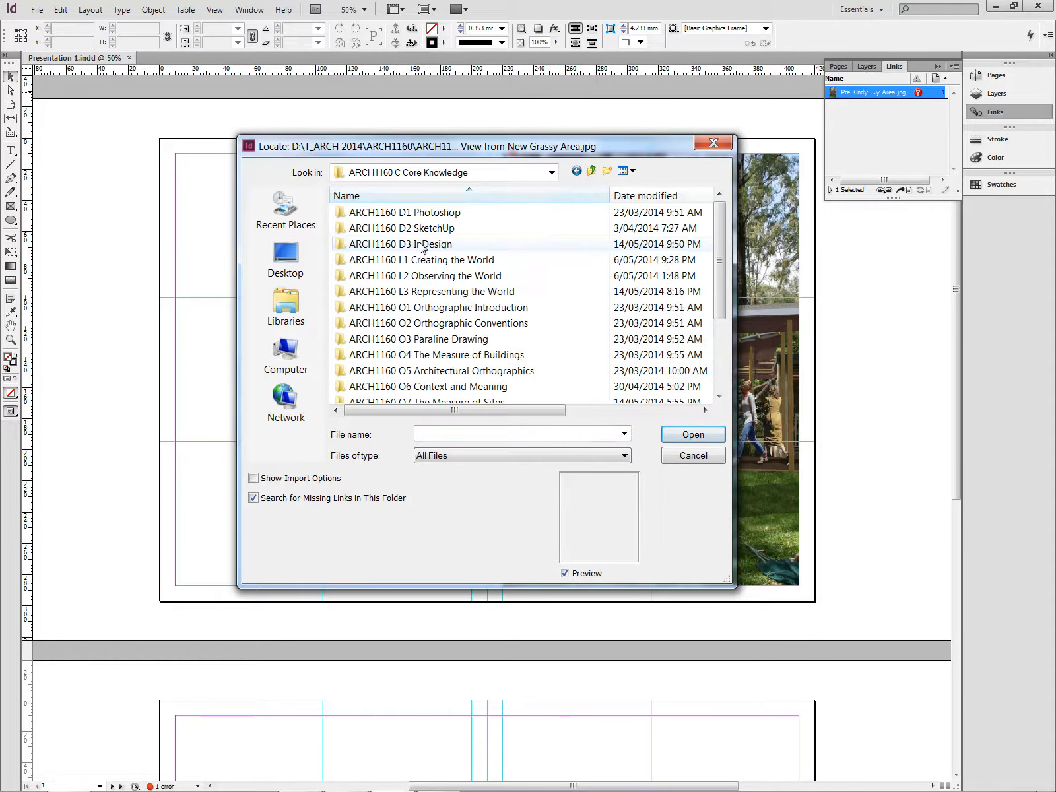
{"action": "double_click", "coordinate": [419, 243]}
{"action": "double_click", "coordinate": [429, 259]}
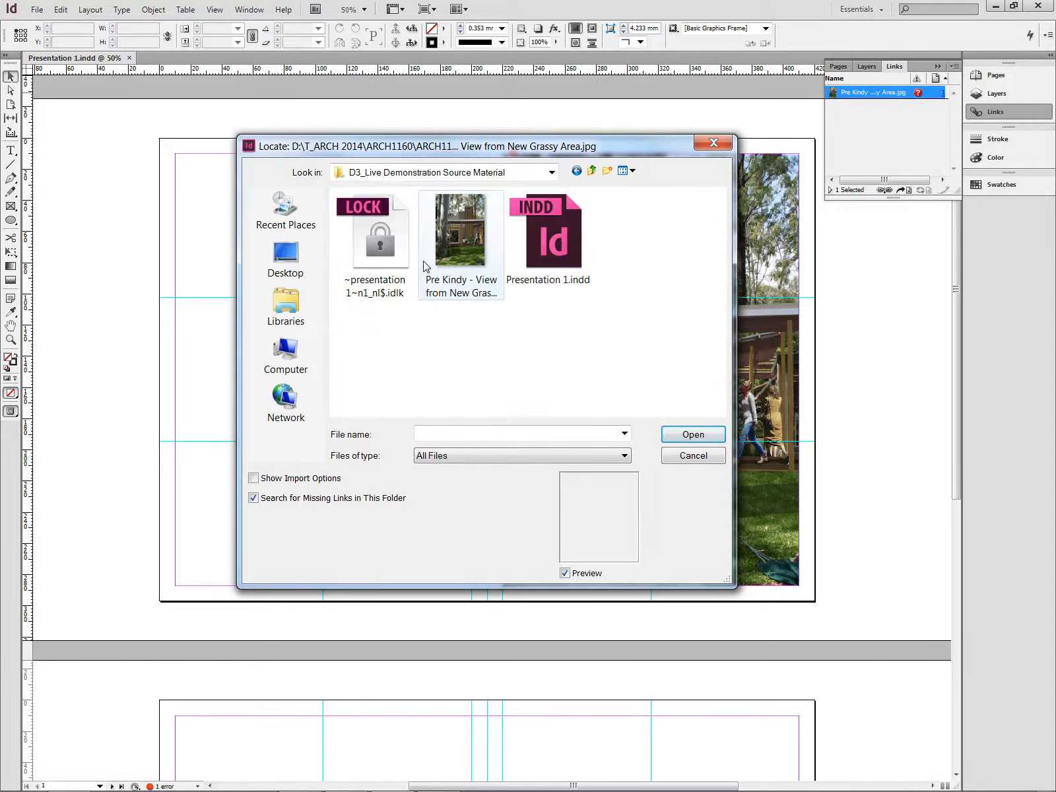
{"action": "double_click", "coordinate": [474, 257]}
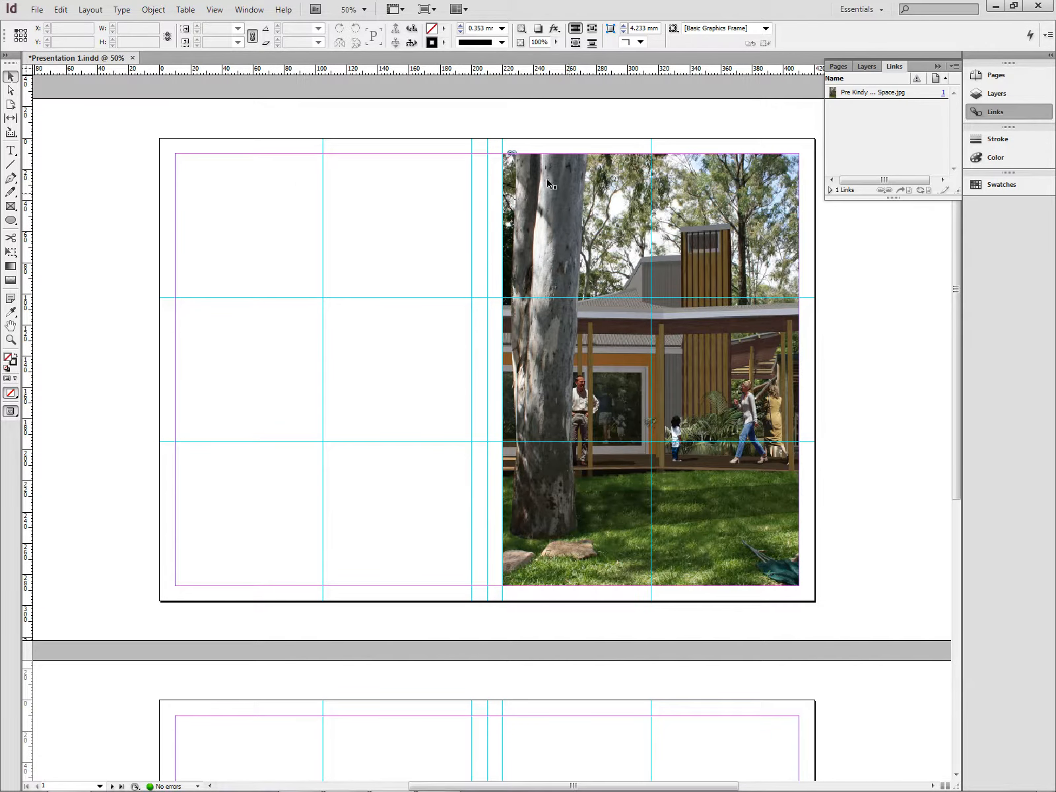
{"action": "left_click", "coordinate": [939, 67]}
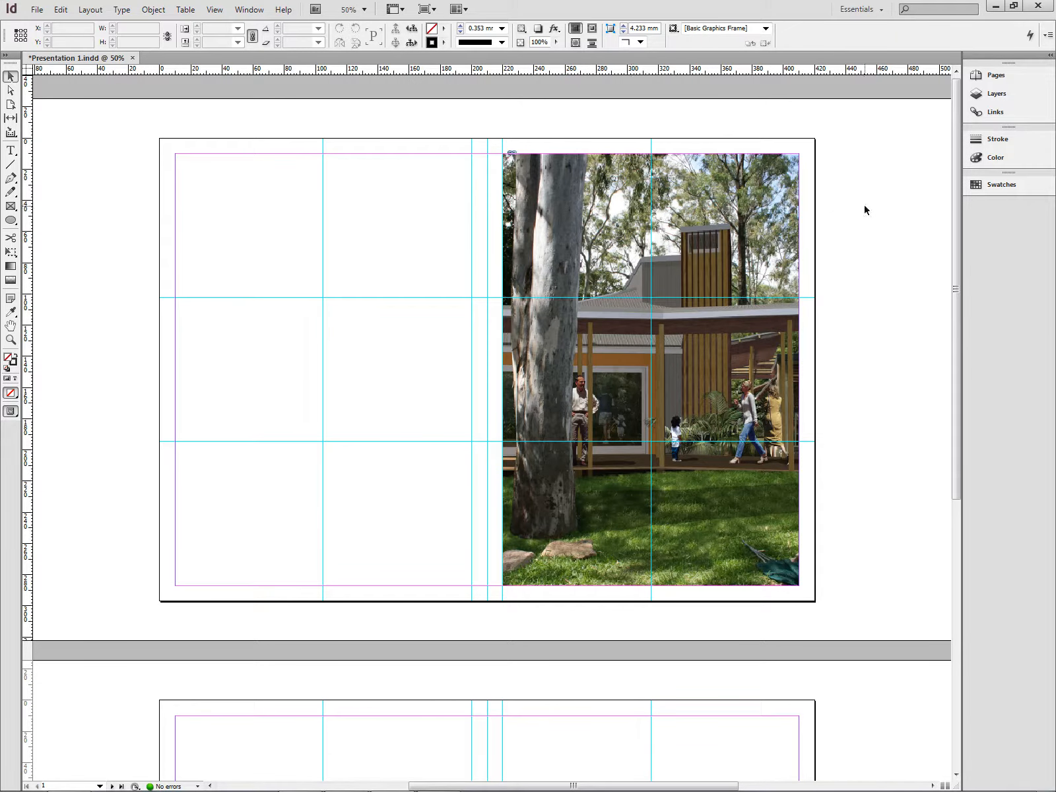
{"action": "scroll", "coordinate": [864, 210], "scroll_direction": "down", "scroll_amount": 6}
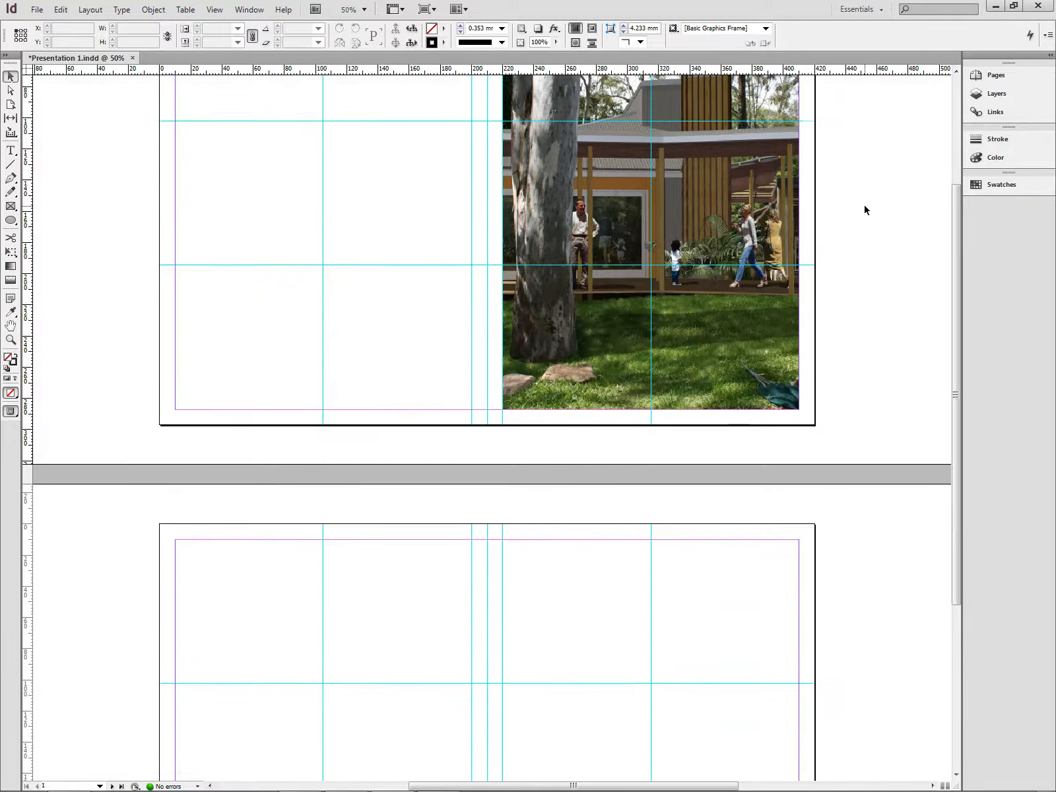
{"action": "scroll", "coordinate": [864, 210], "scroll_direction": "up", "scroll_amount": 5}
{"action": "scroll", "coordinate": [865, 210], "scroll_direction": "down", "scroll_amount": 1}
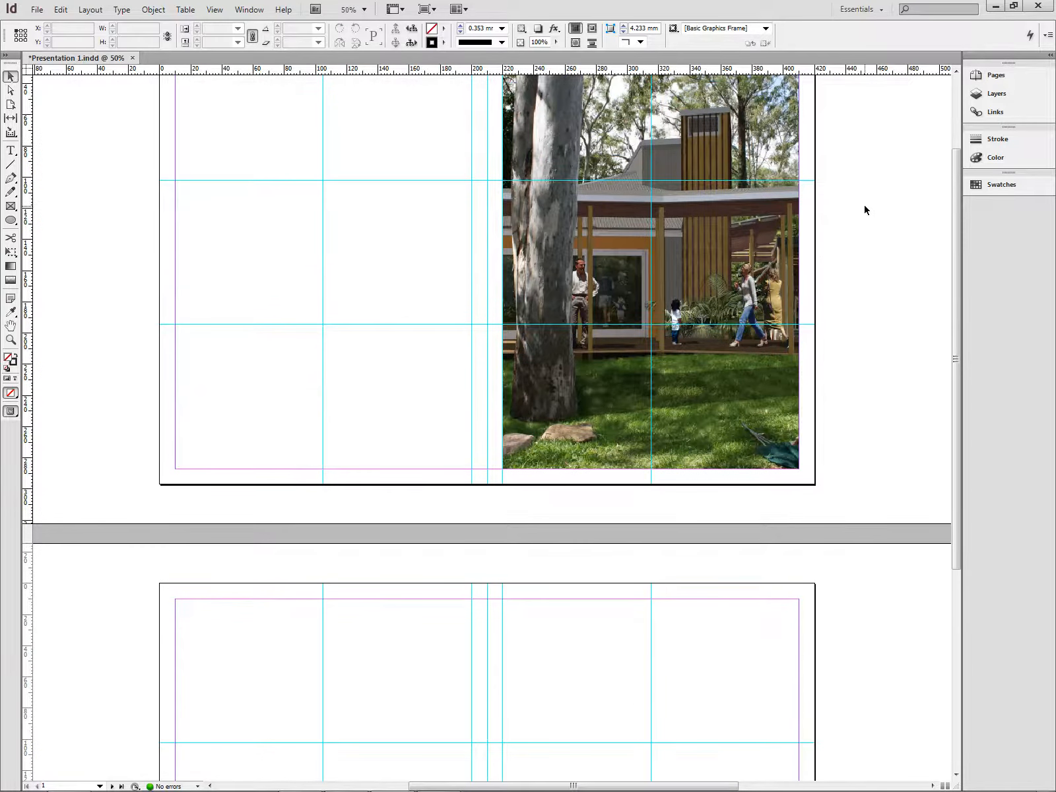
{"action": "scroll", "coordinate": [864, 210], "scroll_direction": "down", "scroll_amount": 6}
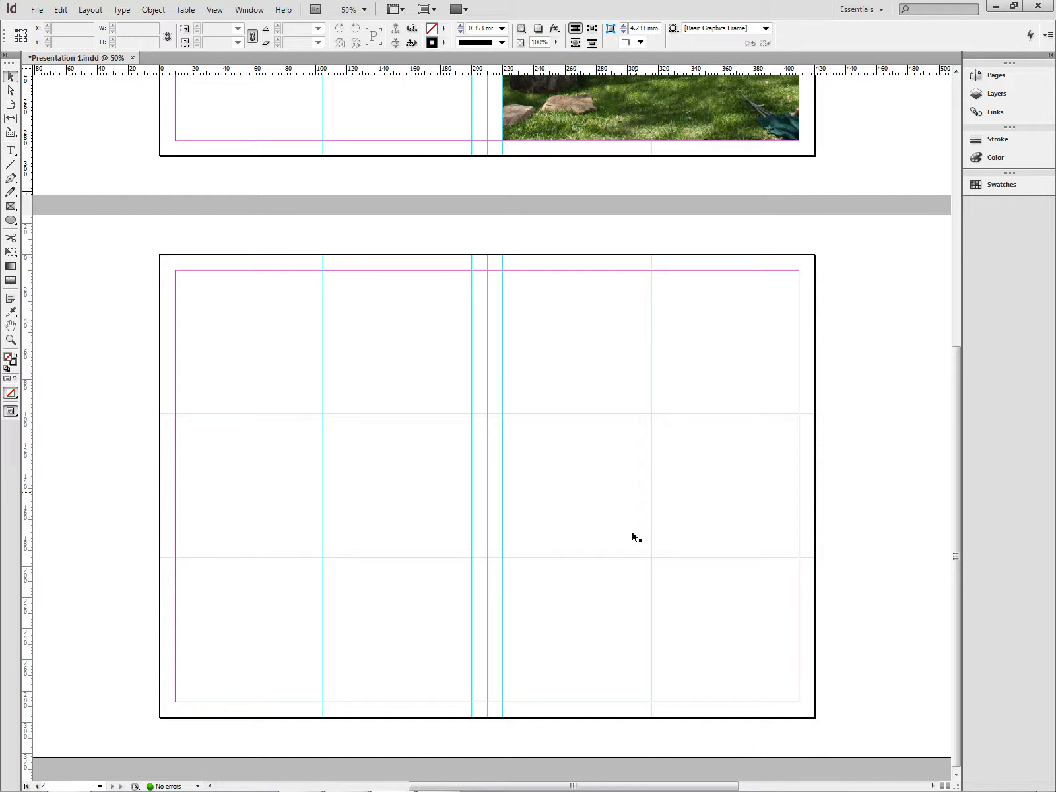
{"action": "scroll", "coordinate": [779, 594], "scroll_direction": "up", "scroll_amount": 8}
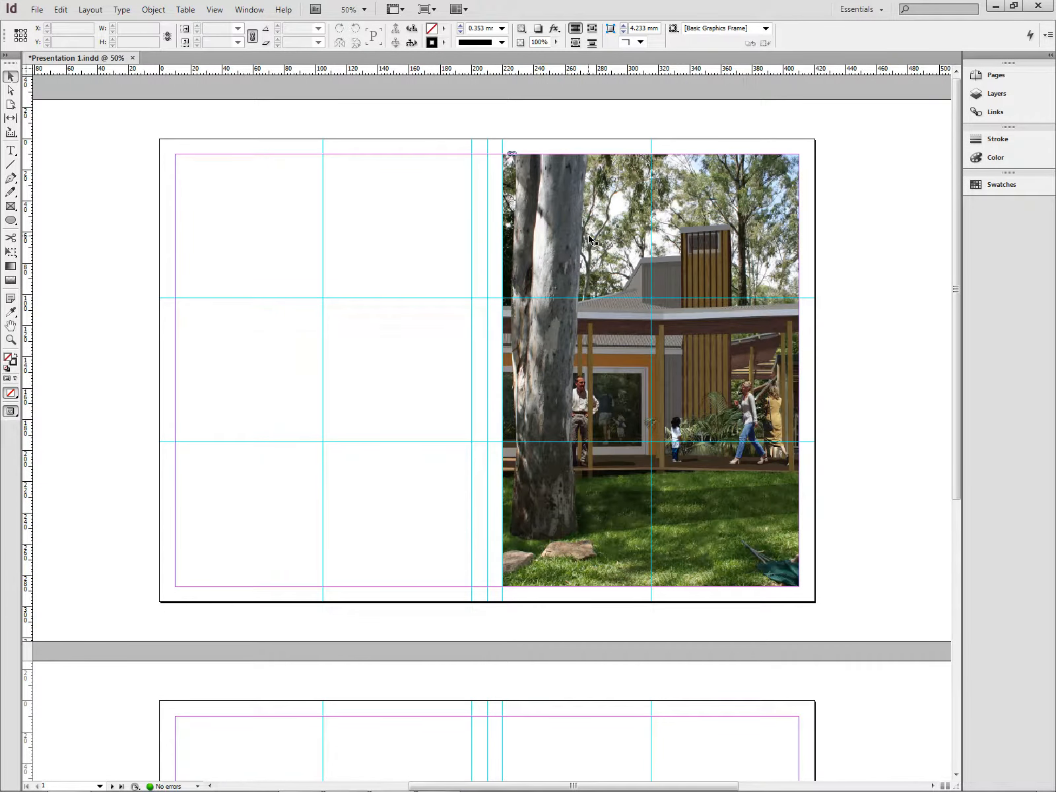
{"action": "left_click", "coordinate": [773, 529]}
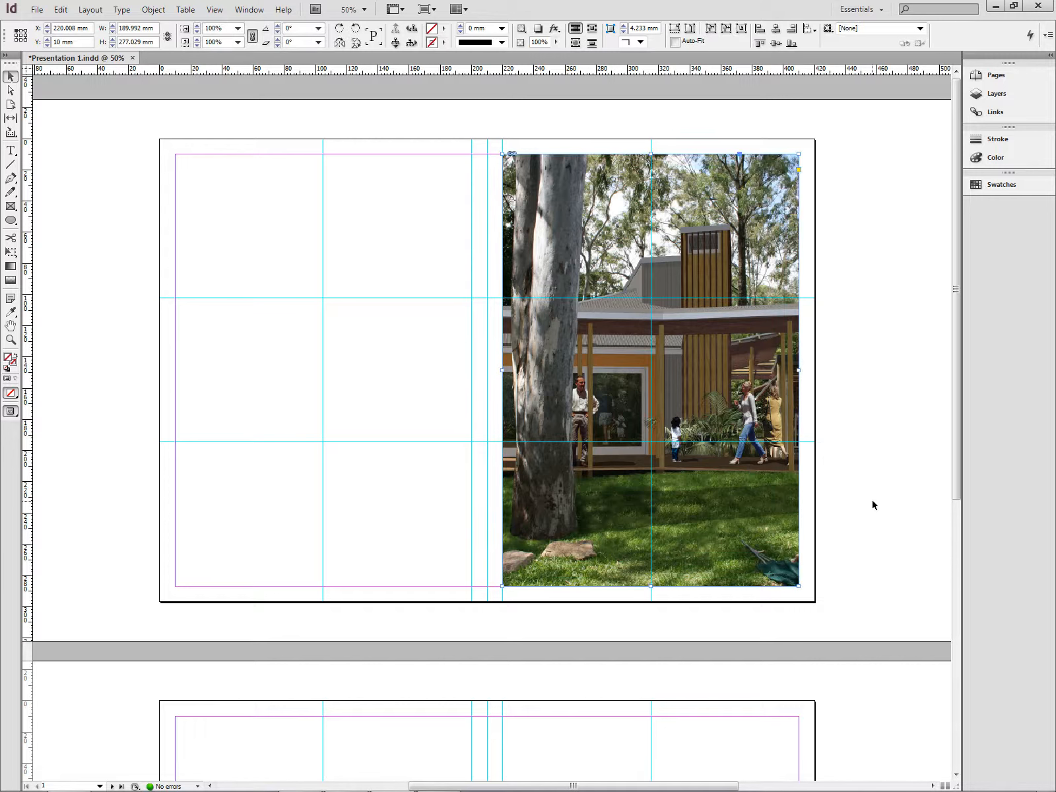
{"action": "left_click", "coordinate": [872, 505]}
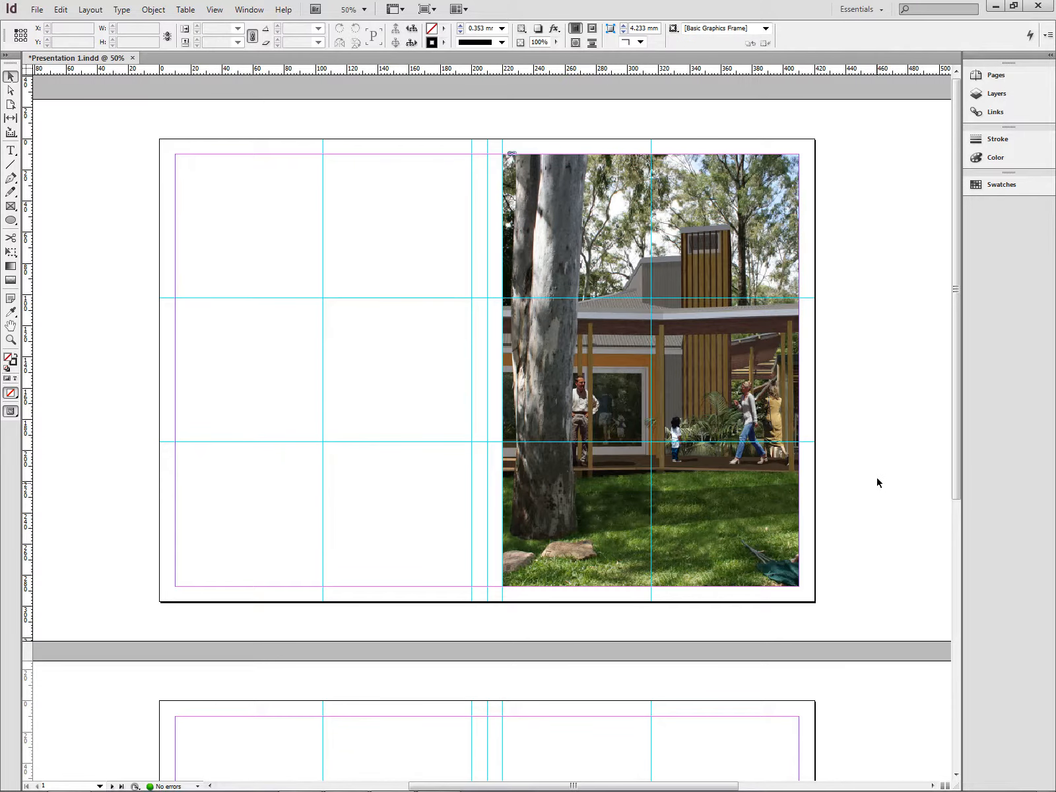